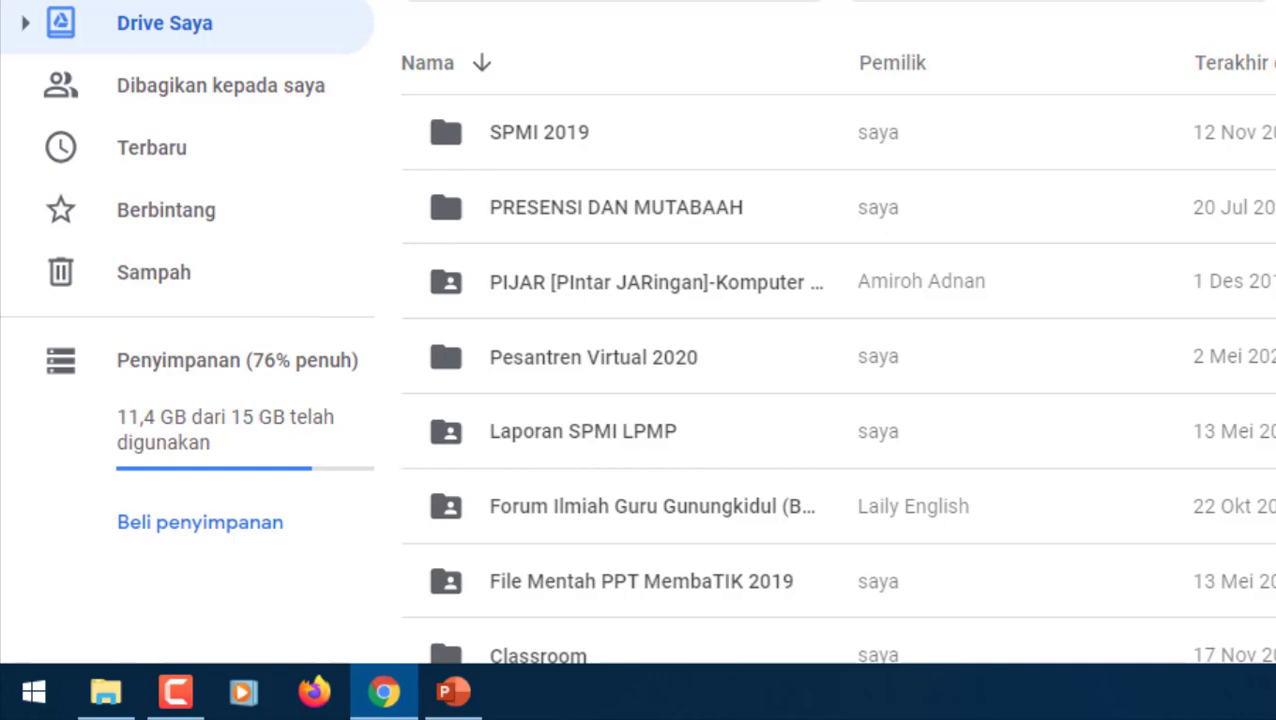
- Search Google for 'office 365 onedrive' and open the Office 365 Login result
{"action": "left_click", "coordinate": [340, 16]}
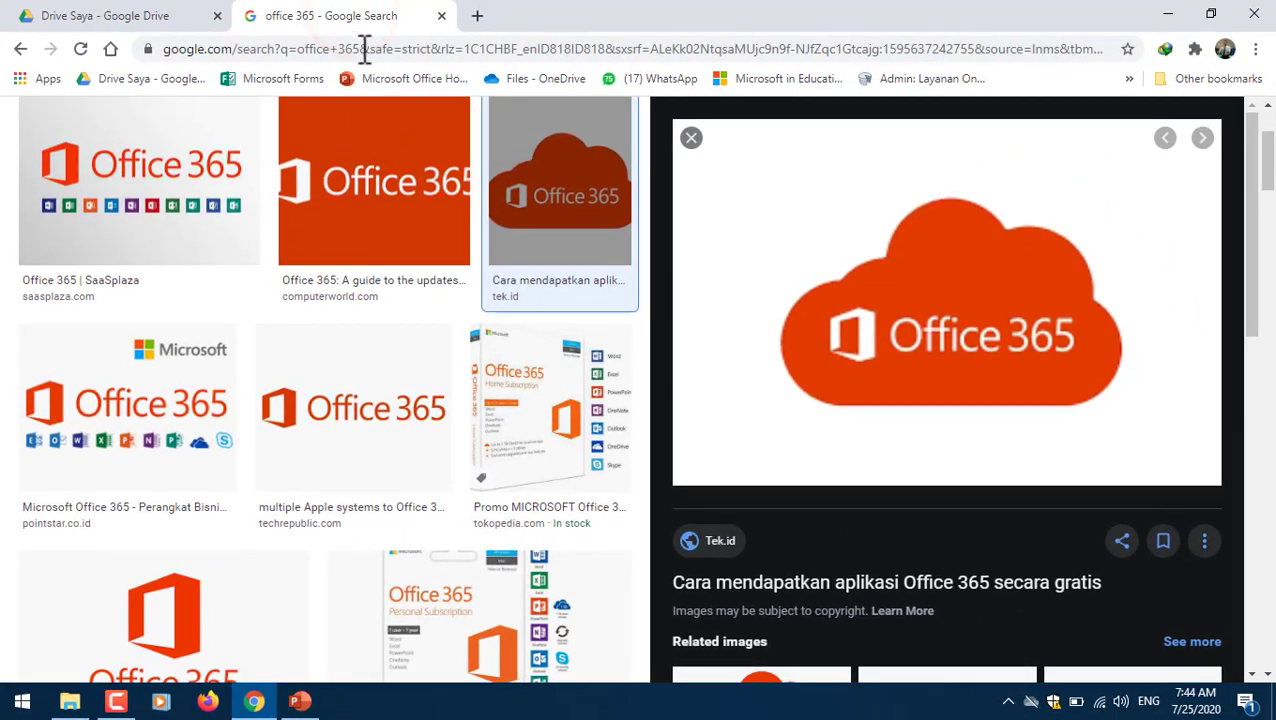
{"action": "left_click", "coordinate": [393, 50]}
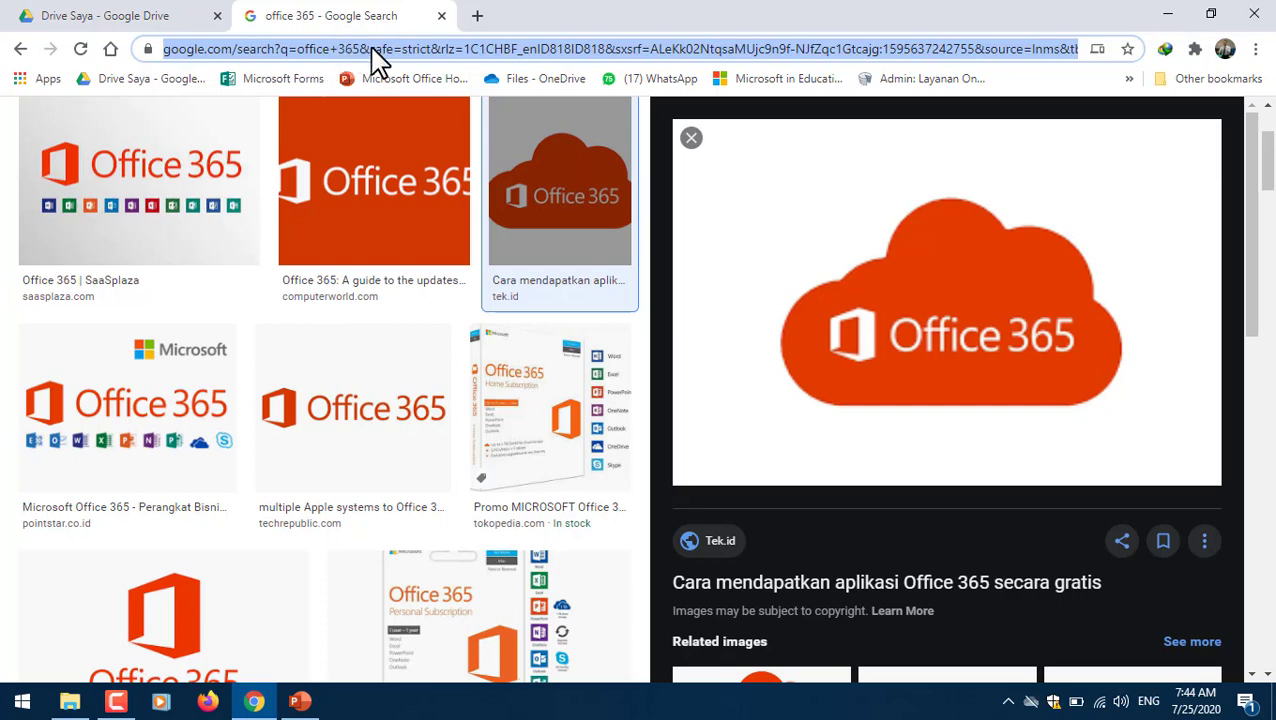
{"action": "type", "text": "o"}
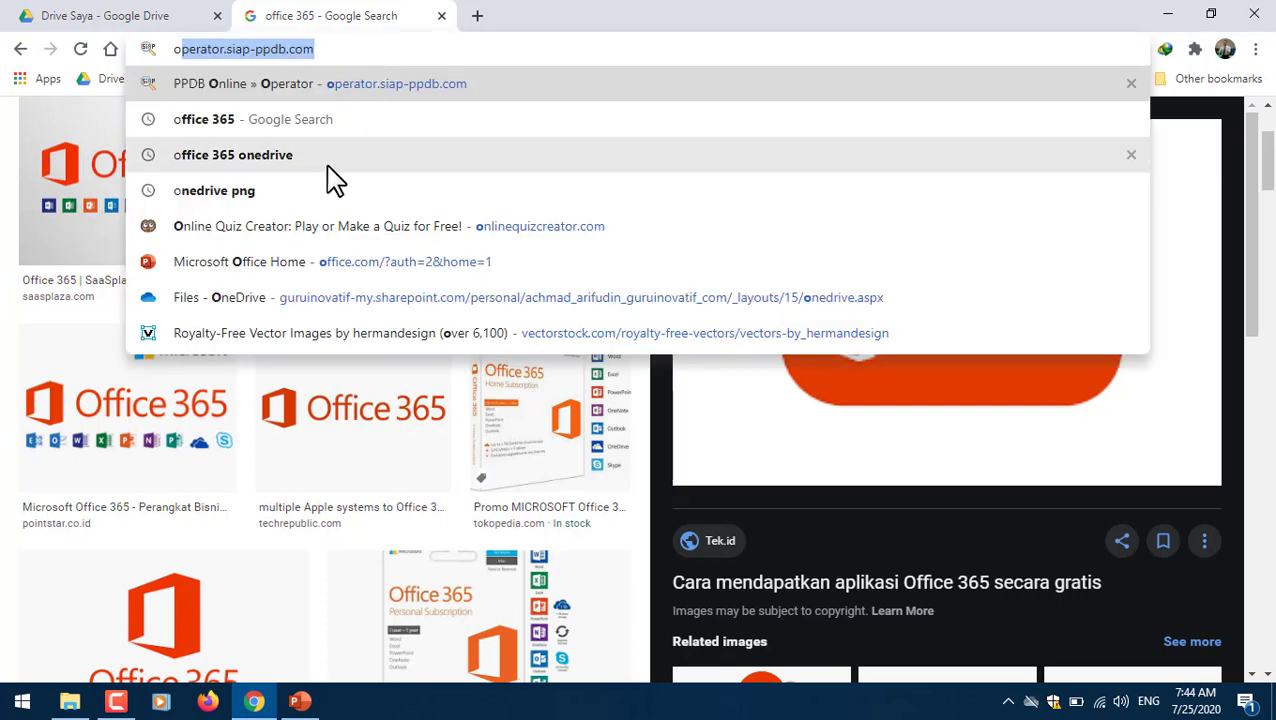
{"action": "left_click", "coordinate": [302, 157]}
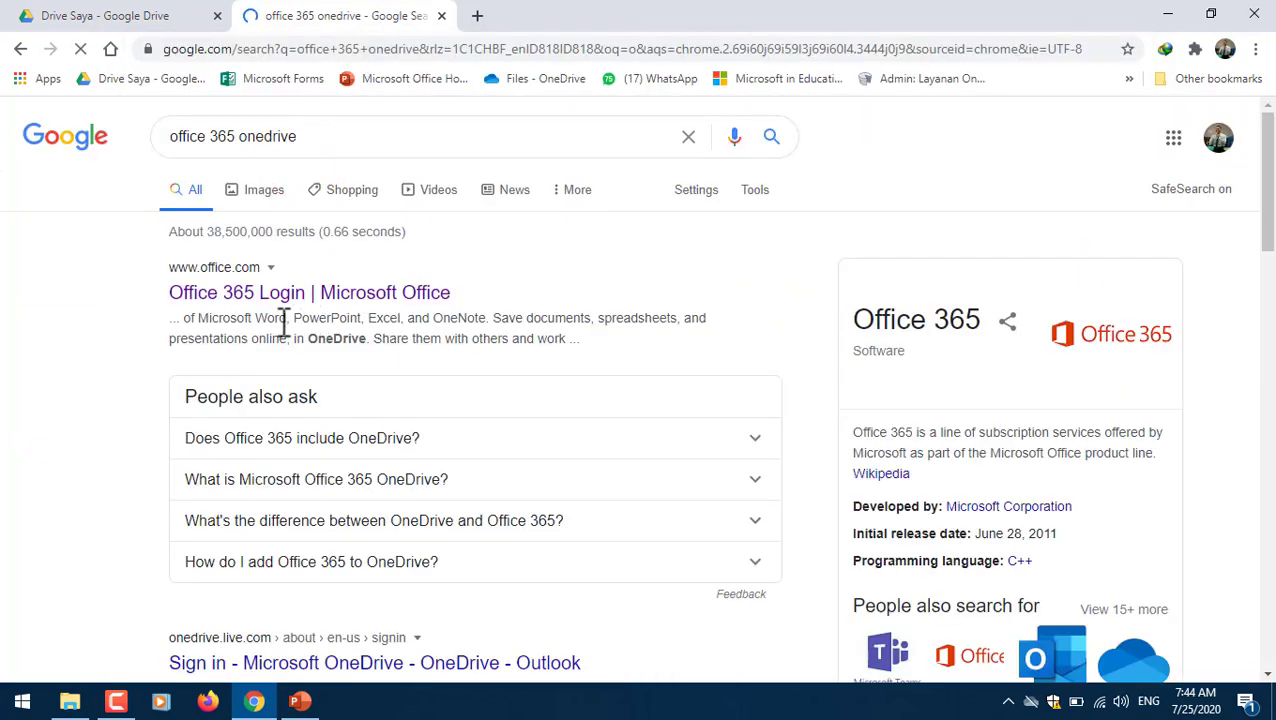
{"action": "left_click", "coordinate": [276, 305]}
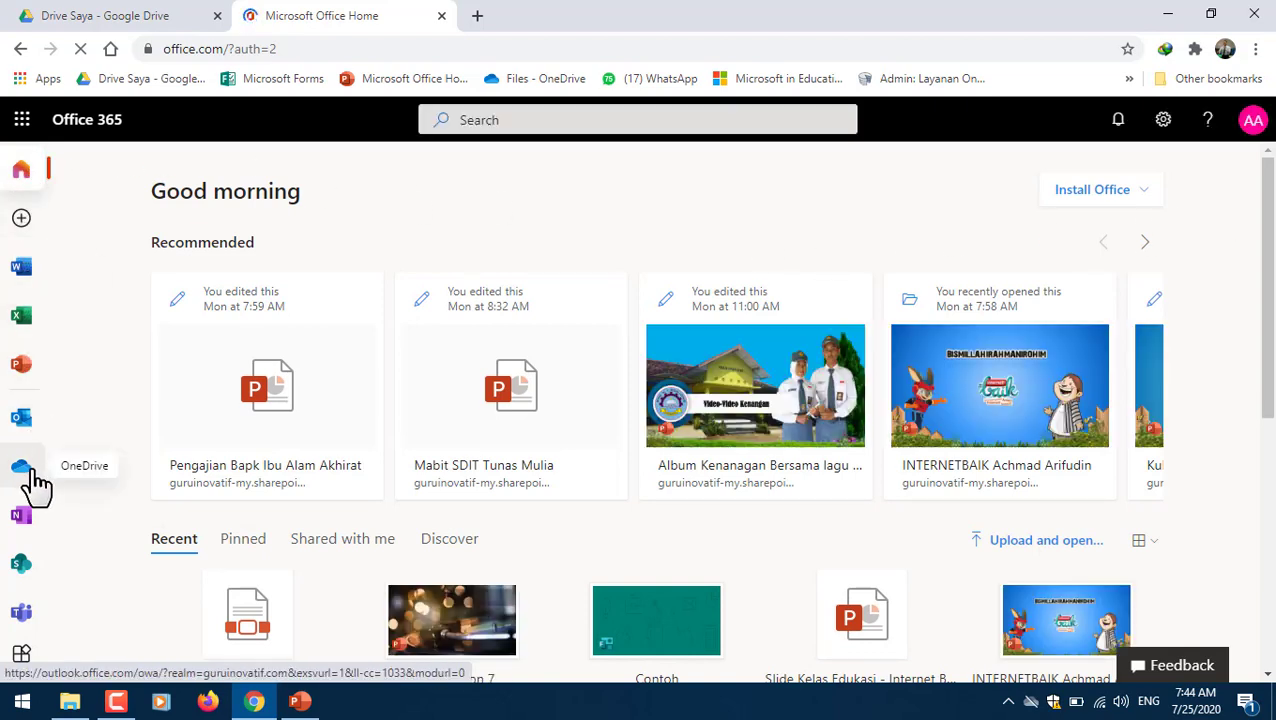
- Launch OneDrive from the Microsoft 365 app launcher and open the Tugas PAI folder
{"action": "left_click", "coordinate": [22, 120]}
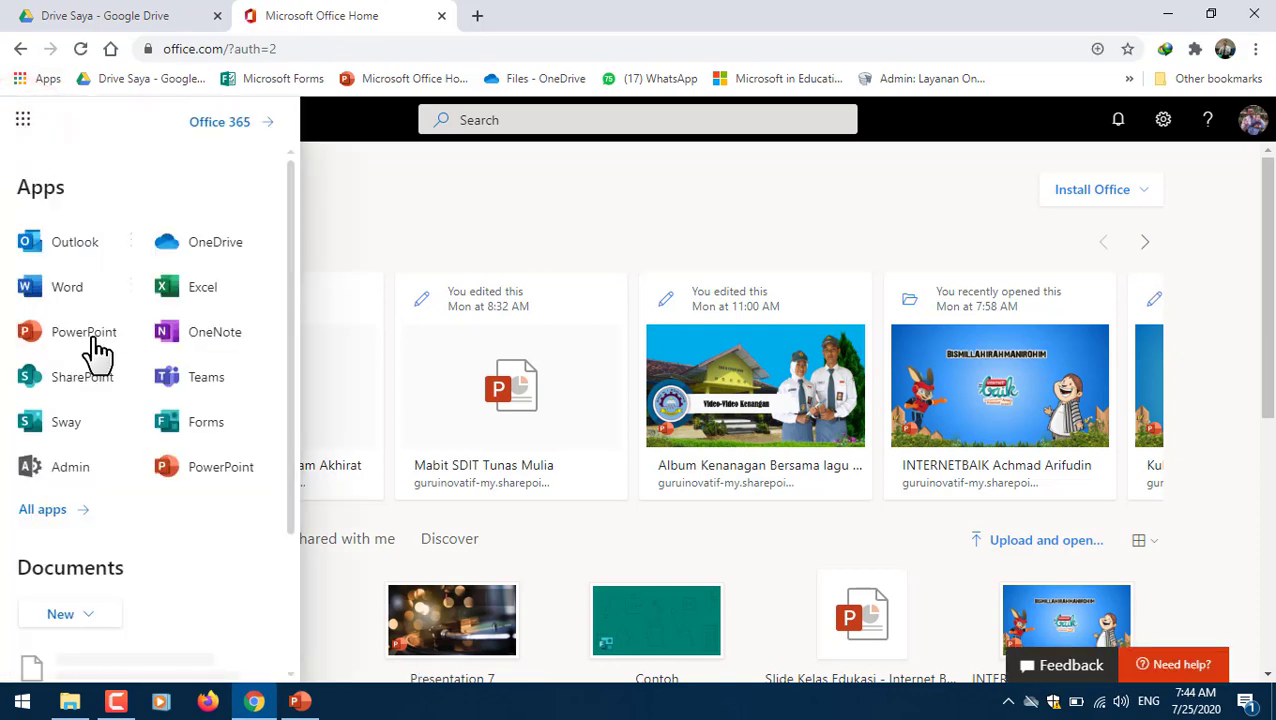
{"action": "left_click", "coordinate": [211, 246]}
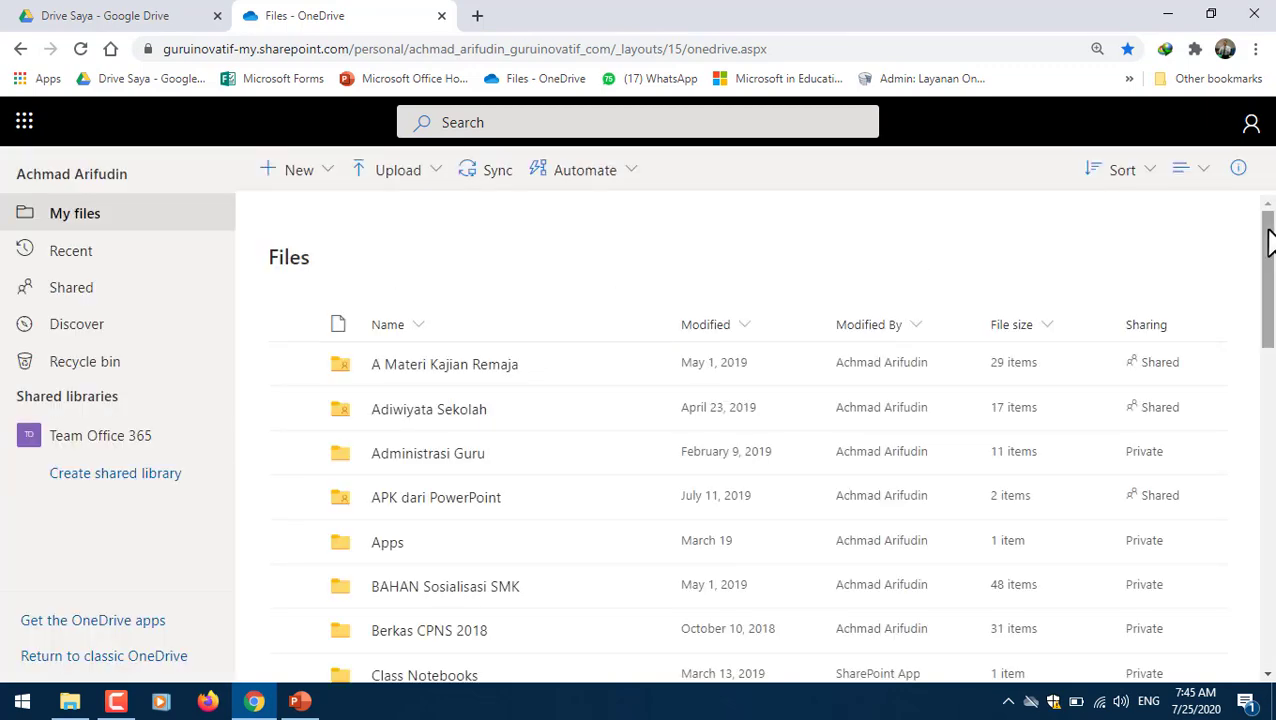
{"action": "left_click_drag", "start_coordinate": [1268, 230], "coordinate": [1272, 308]}
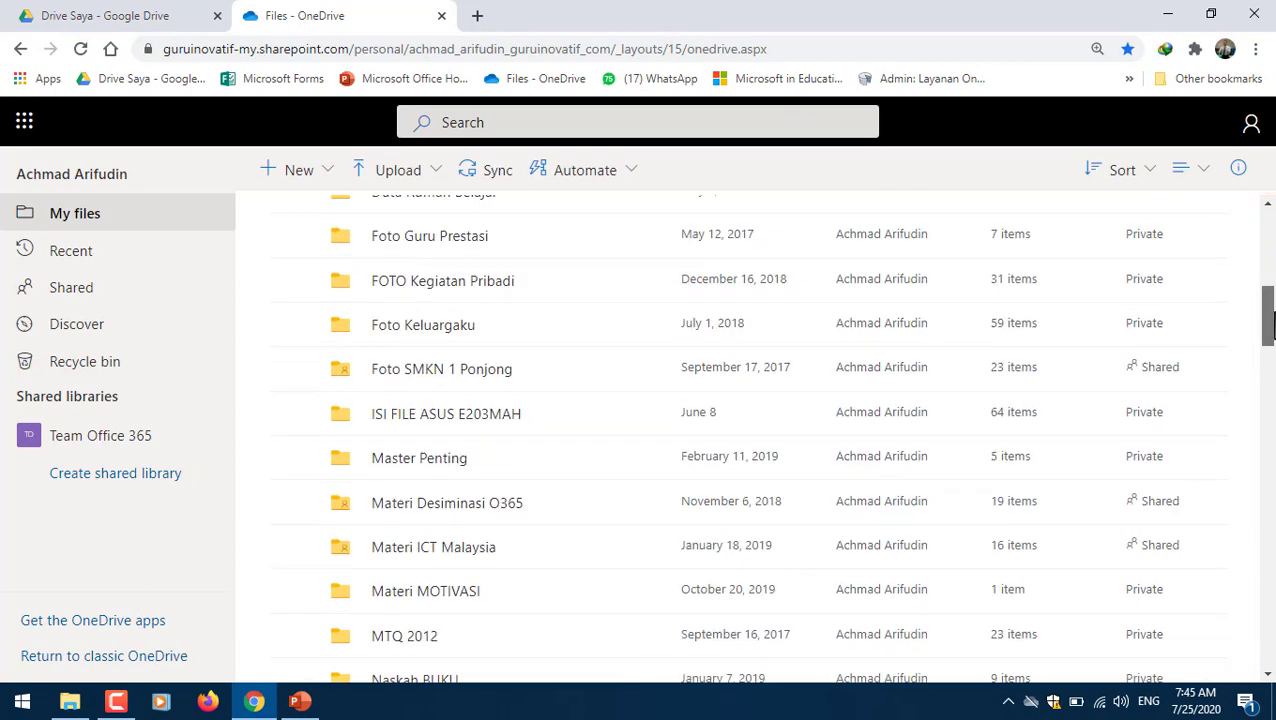
{"action": "left_click", "coordinate": [1272, 403]}
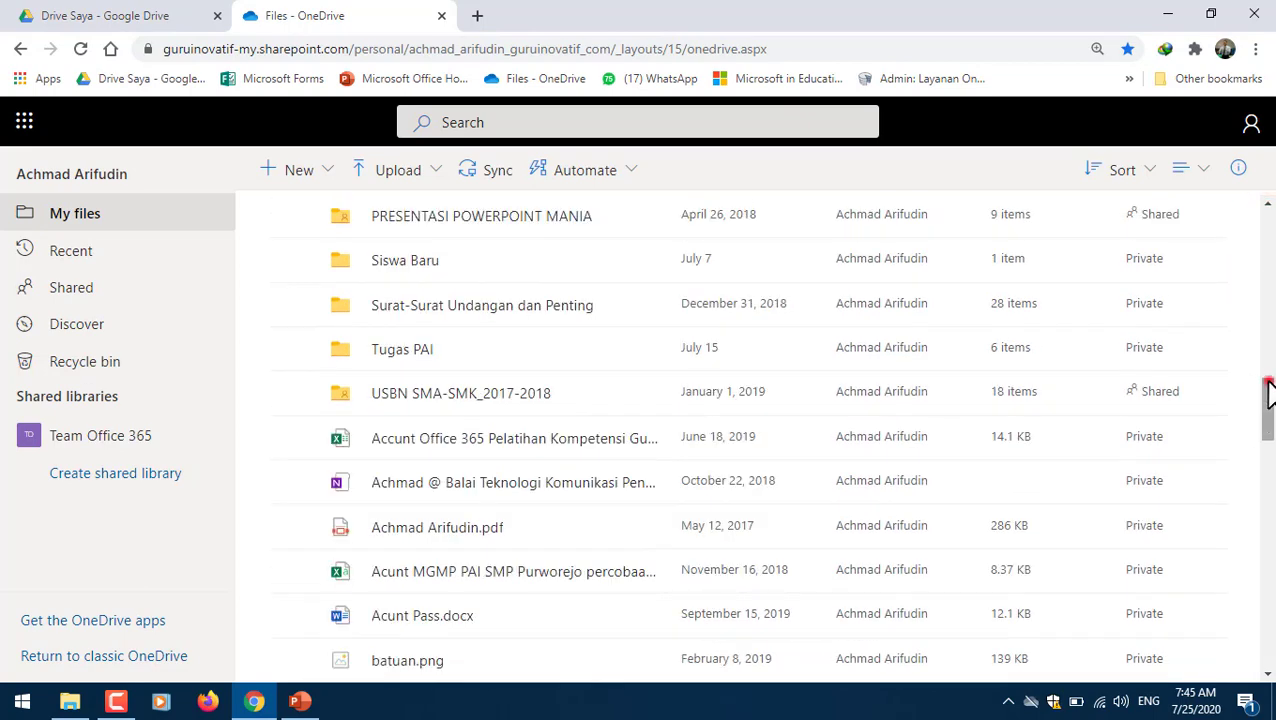
{"action": "left_click", "coordinate": [1268, 352]}
{"action": "left_click_drag", "start_coordinate": [1268, 350], "coordinate": [1272, 440]}
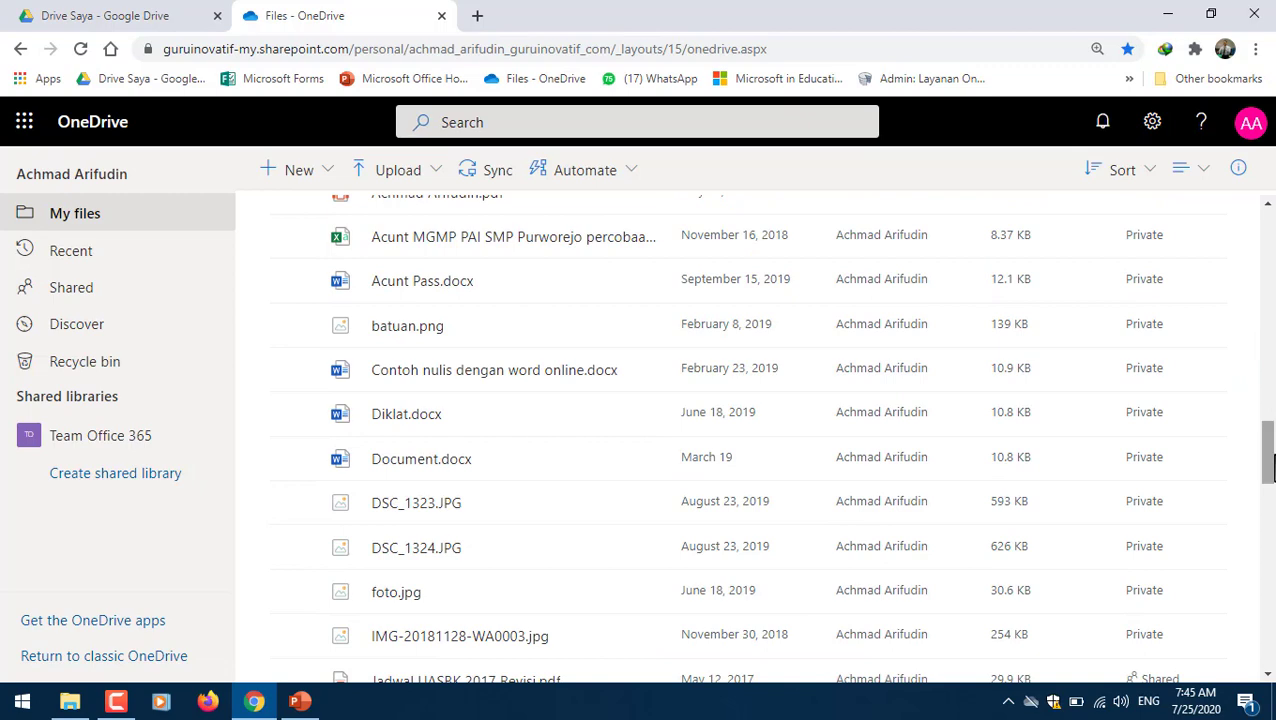
{"action": "left_click_drag", "start_coordinate": [1268, 455], "coordinate": [1268, 390]}
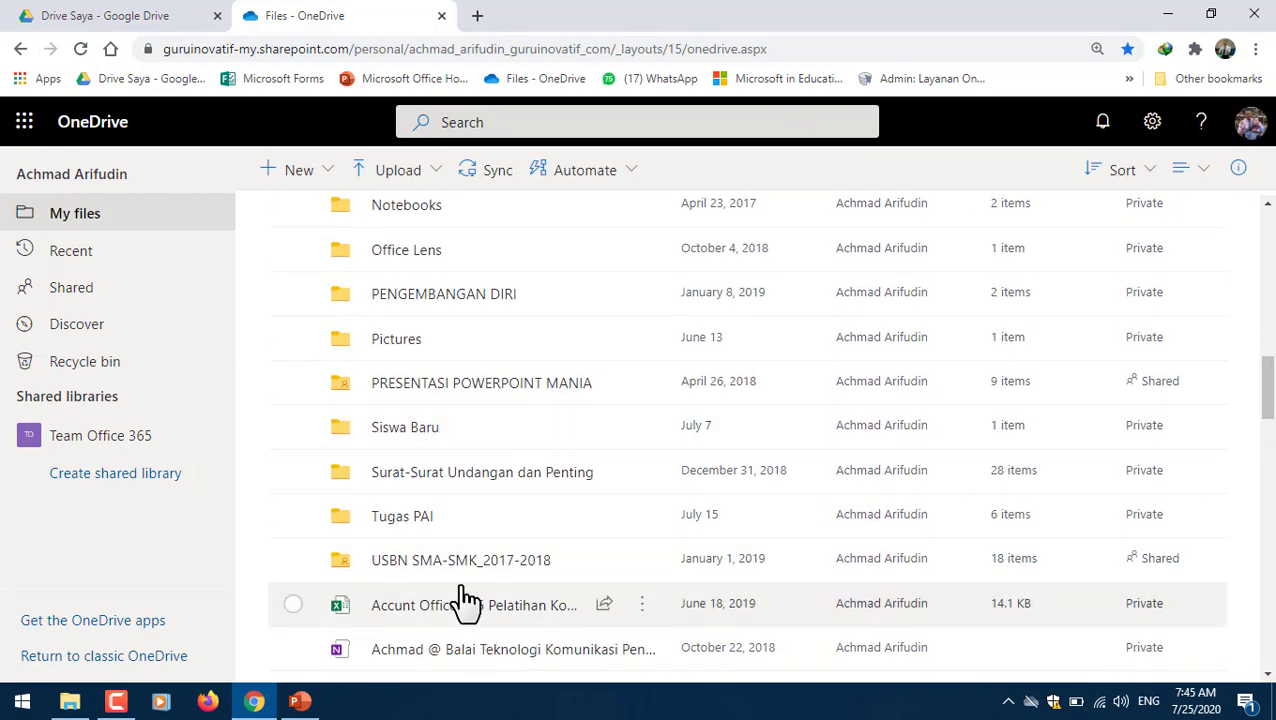
{"action": "left_click", "coordinate": [408, 517]}
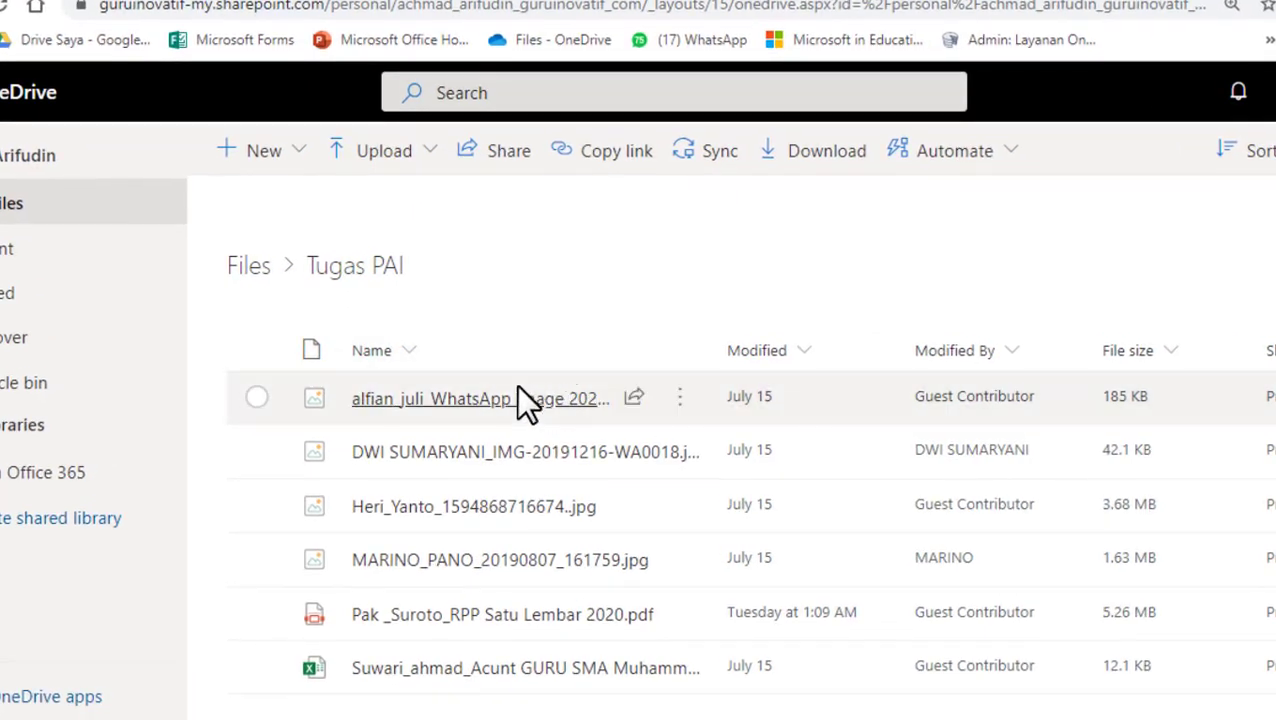
- Add a folder named 'TUGAS UH 1' via New > Folder in Tugas PAI
{"action": "mouse_move", "coordinate": [518, 390]}
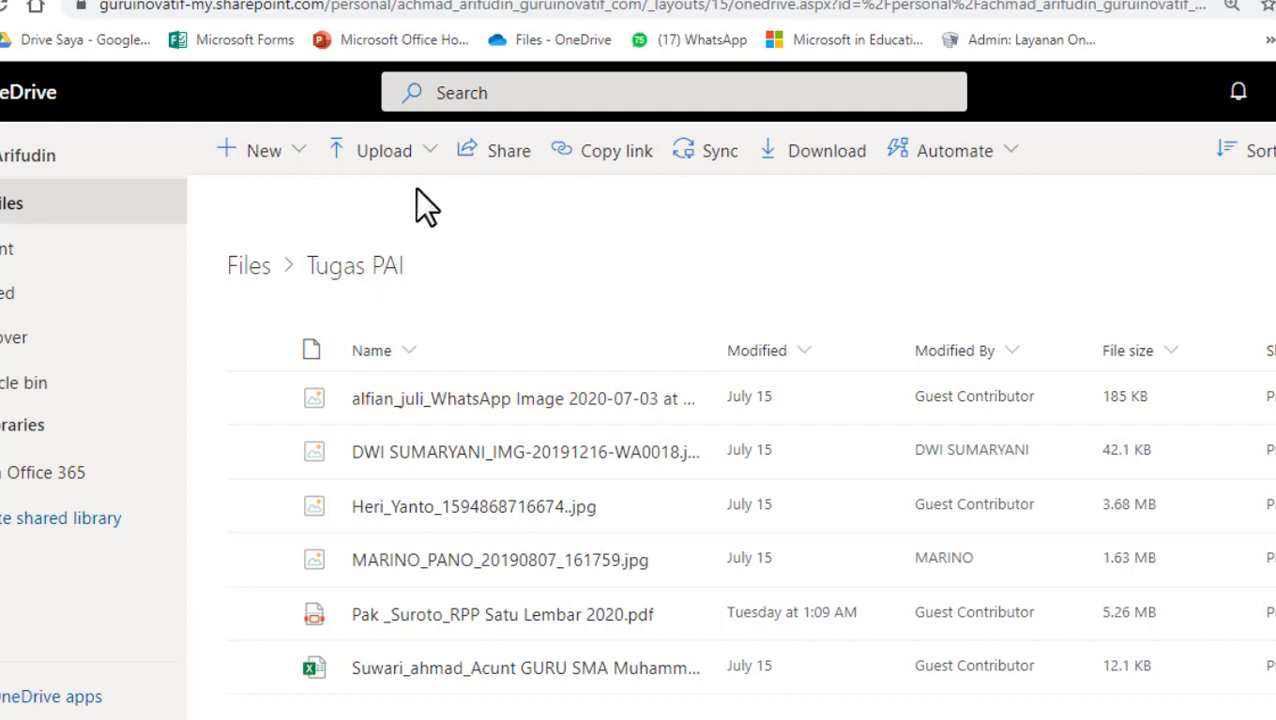
{"action": "left_click", "coordinate": [228, 152]}
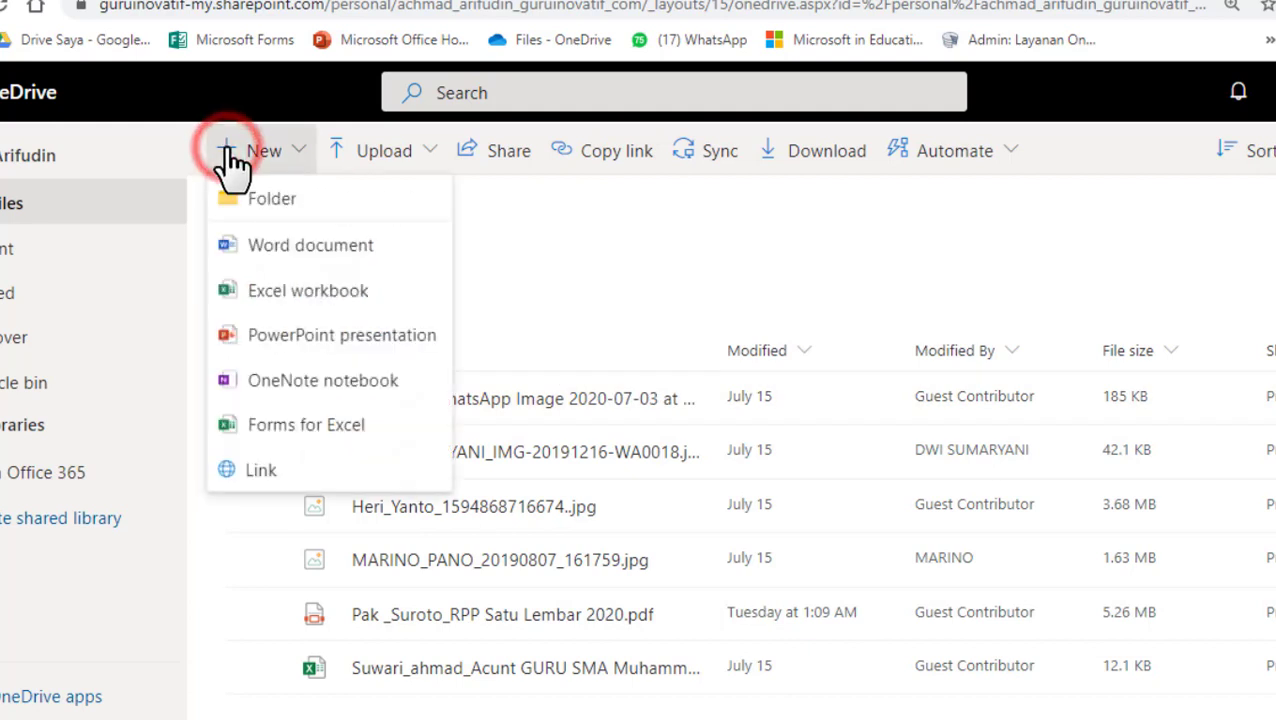
{"action": "left_click", "coordinate": [311, 205]}
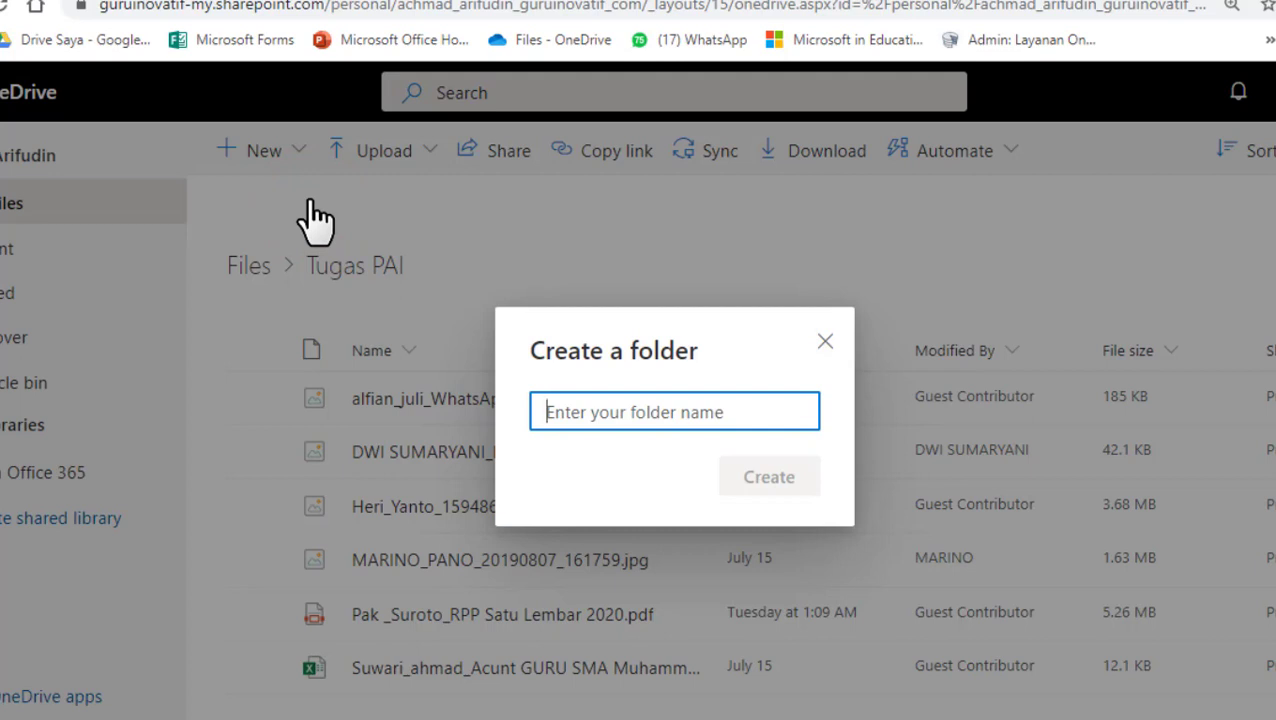
{"action": "type", "text": "TUGAS"}
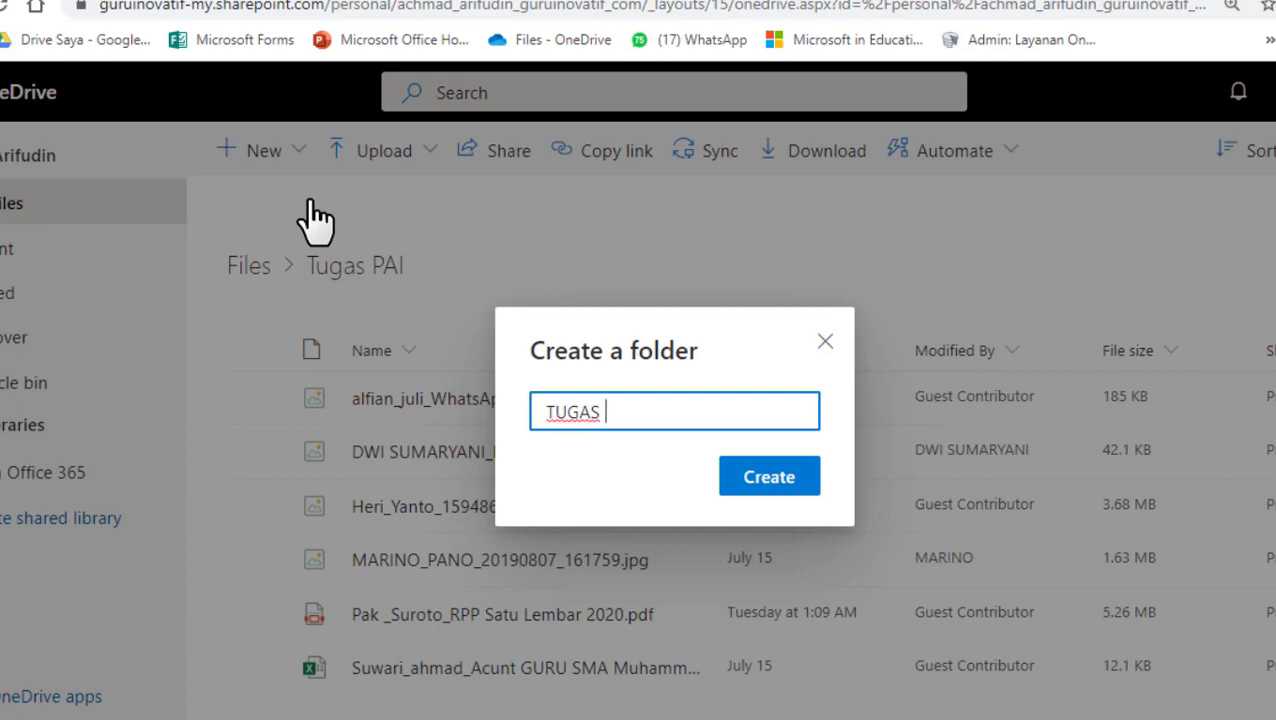
{"action": "type", "text": " UH 1"}
{"action": "left_click", "coordinate": [759, 485]}
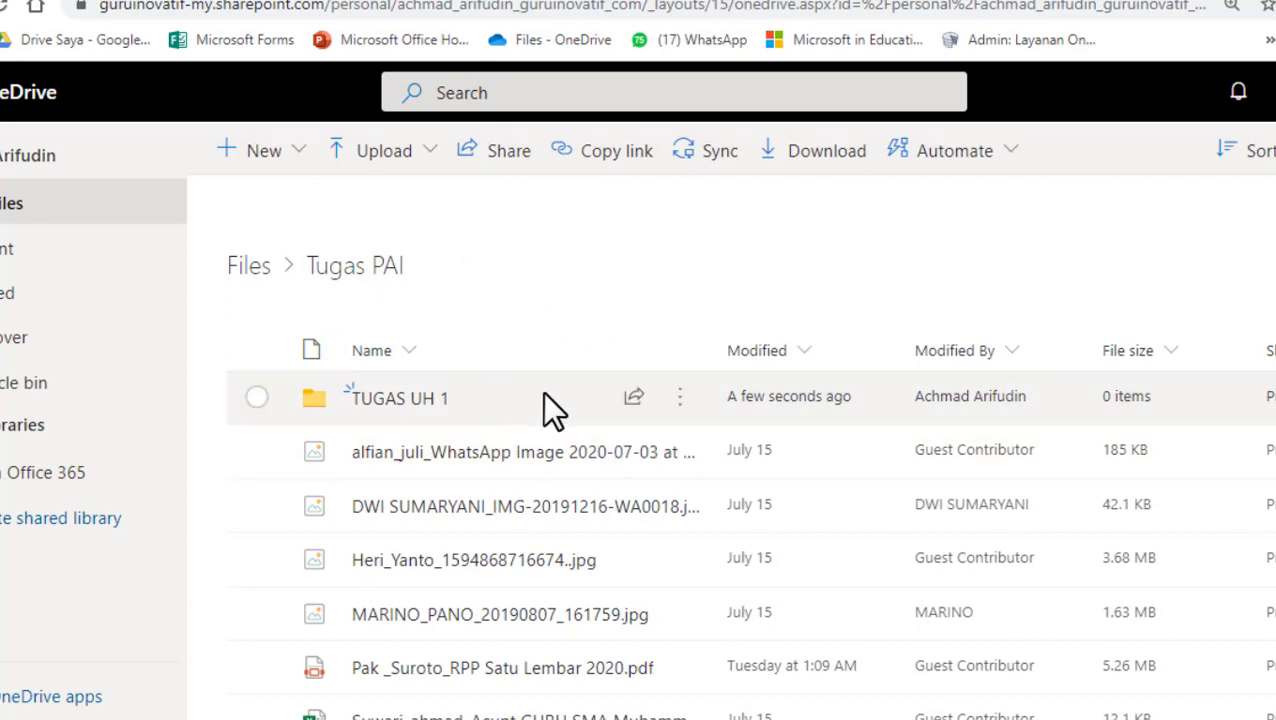
- Select the TUGAS UH 1 folder and launch Request files for it
{"action": "left_click", "coordinate": [256, 397]}
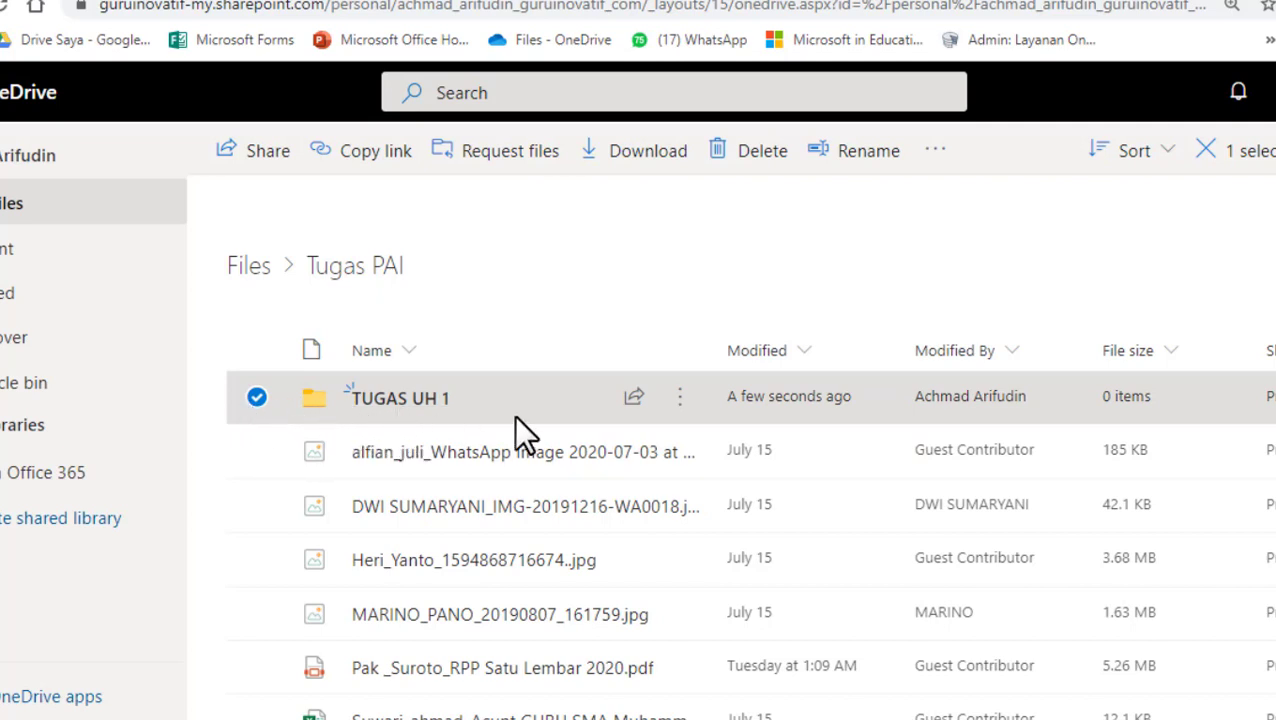
{"action": "left_click", "coordinate": [404, 399]}
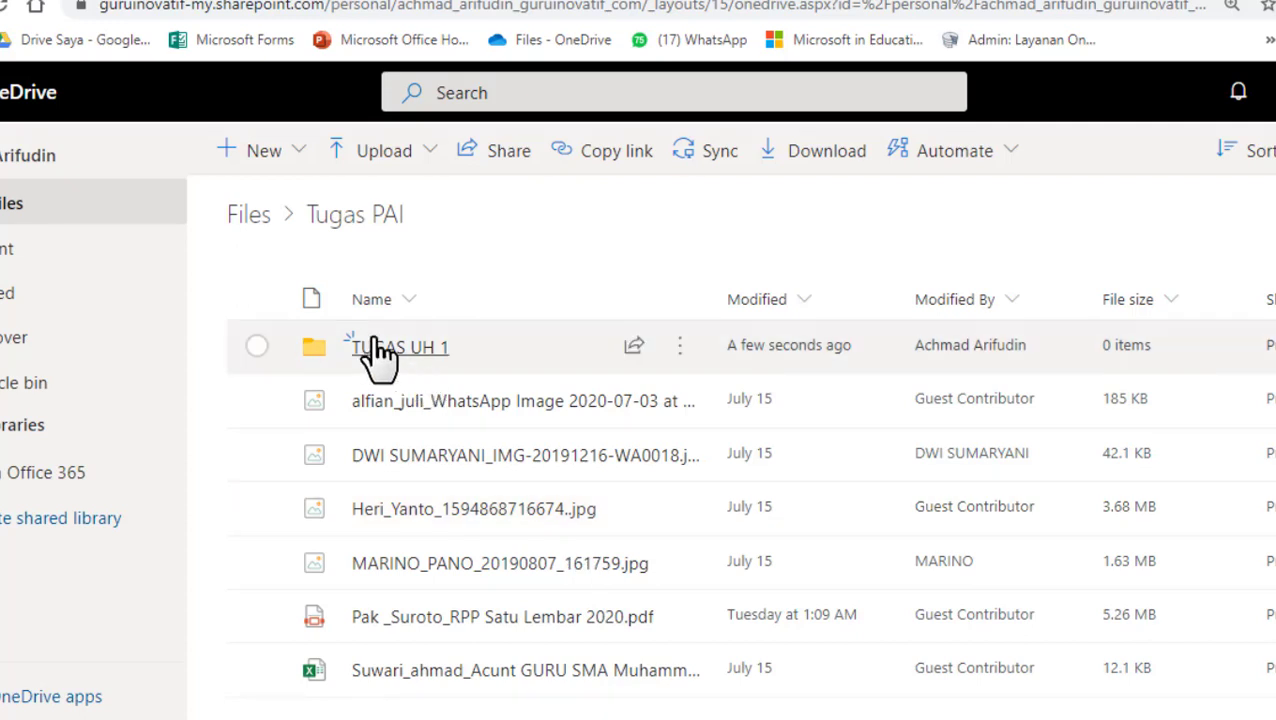
{"action": "left_click", "coordinate": [256, 346]}
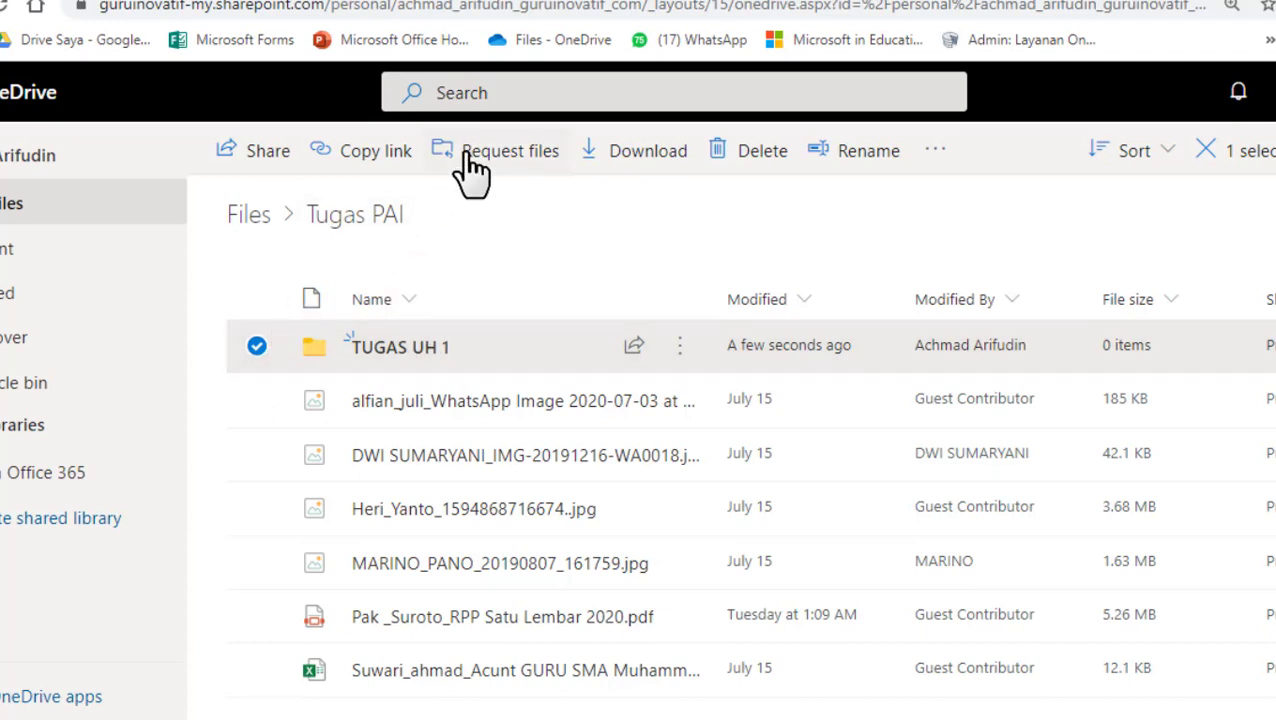
{"action": "left_click", "coordinate": [500, 153]}
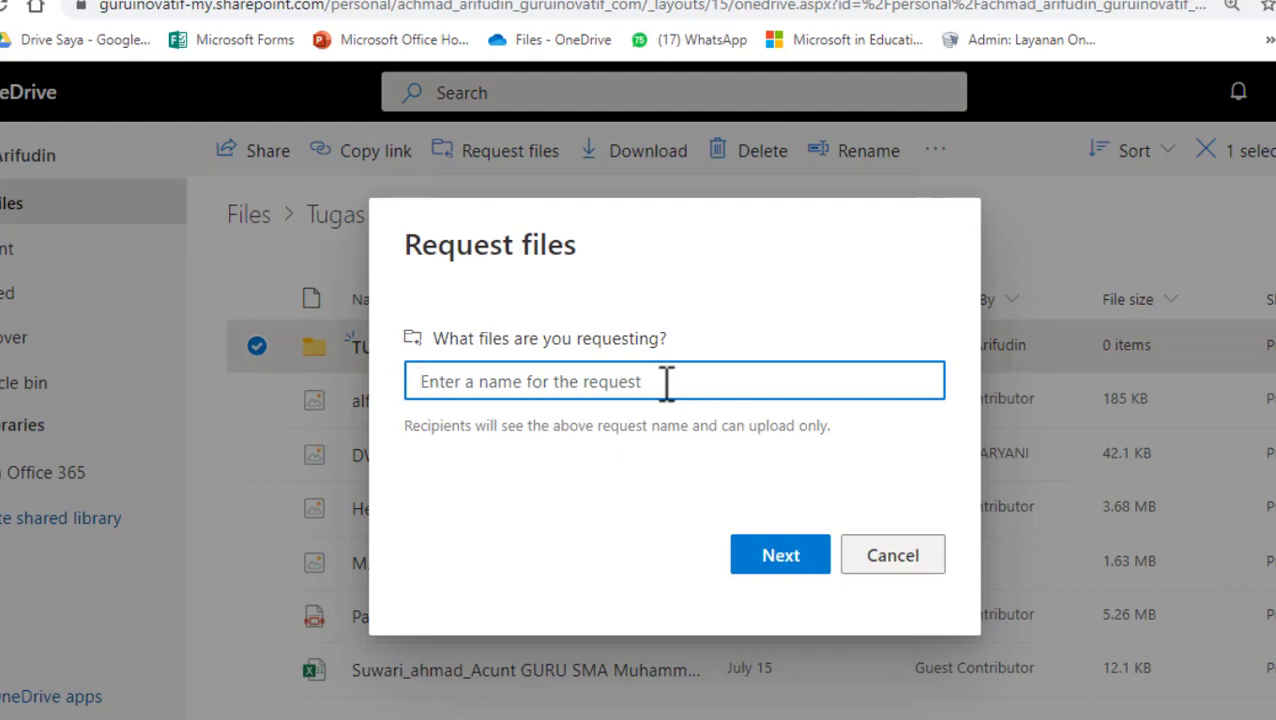
- Name the file request 'Tugas Ulangan Harian 1 PAI' and generate its upload link
{"action": "type", "text": "TU"}
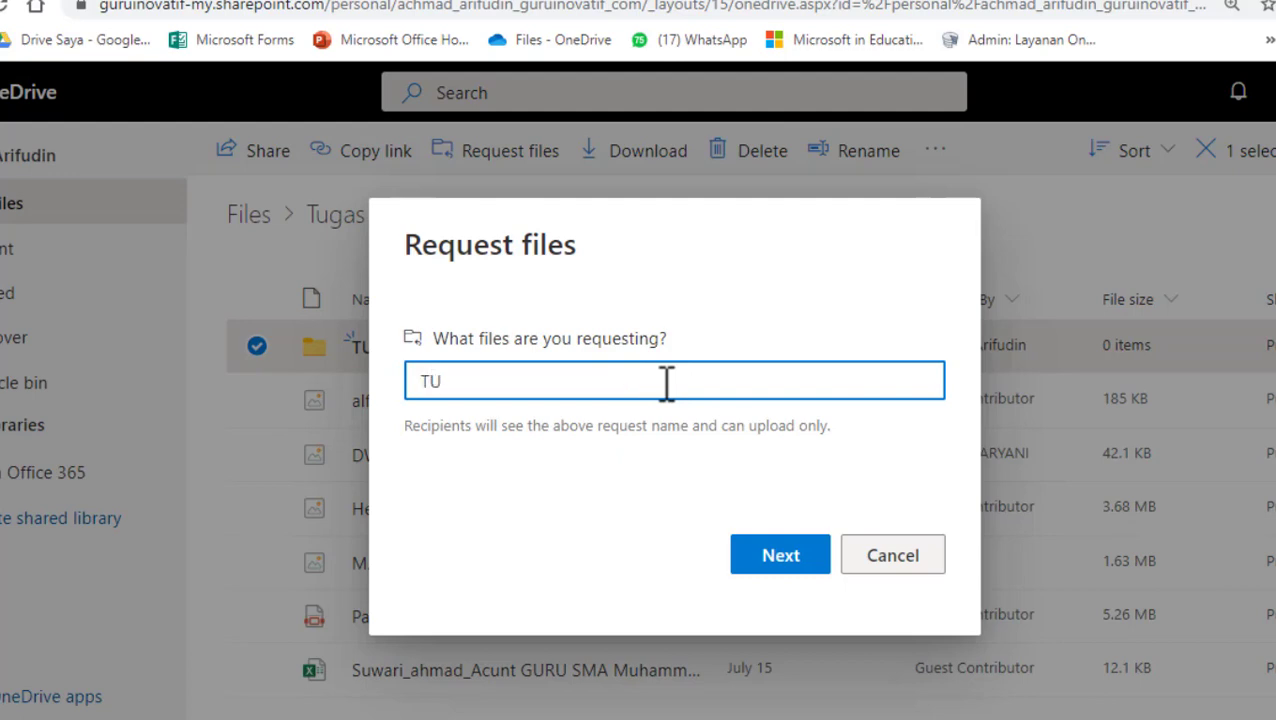
{"action": "key", "text": "BackSpace"}
{"action": "type", "text": "ugas UH"}
{"action": "key", "text": "BackSpace"}
{"action": "type", "text": "langan Ha"}
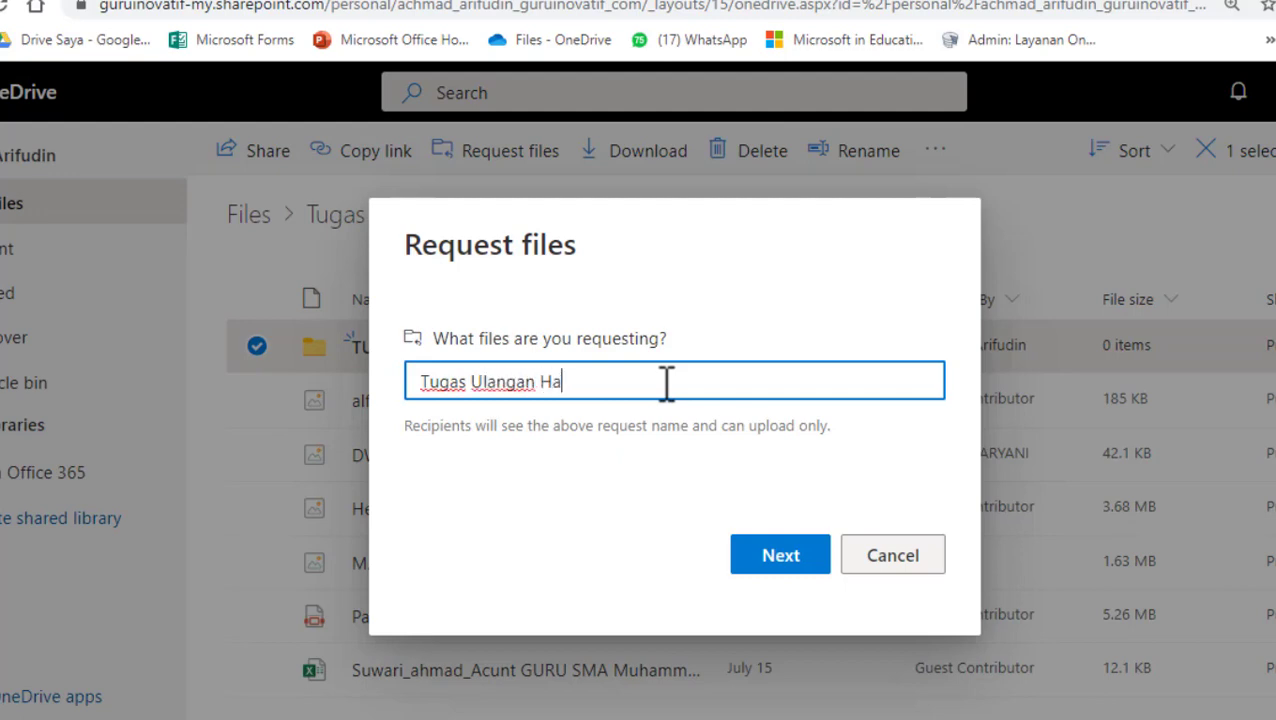
{"action": "type", "text": "rian 1 PAI"}
{"action": "left_click", "coordinate": [782, 560]}
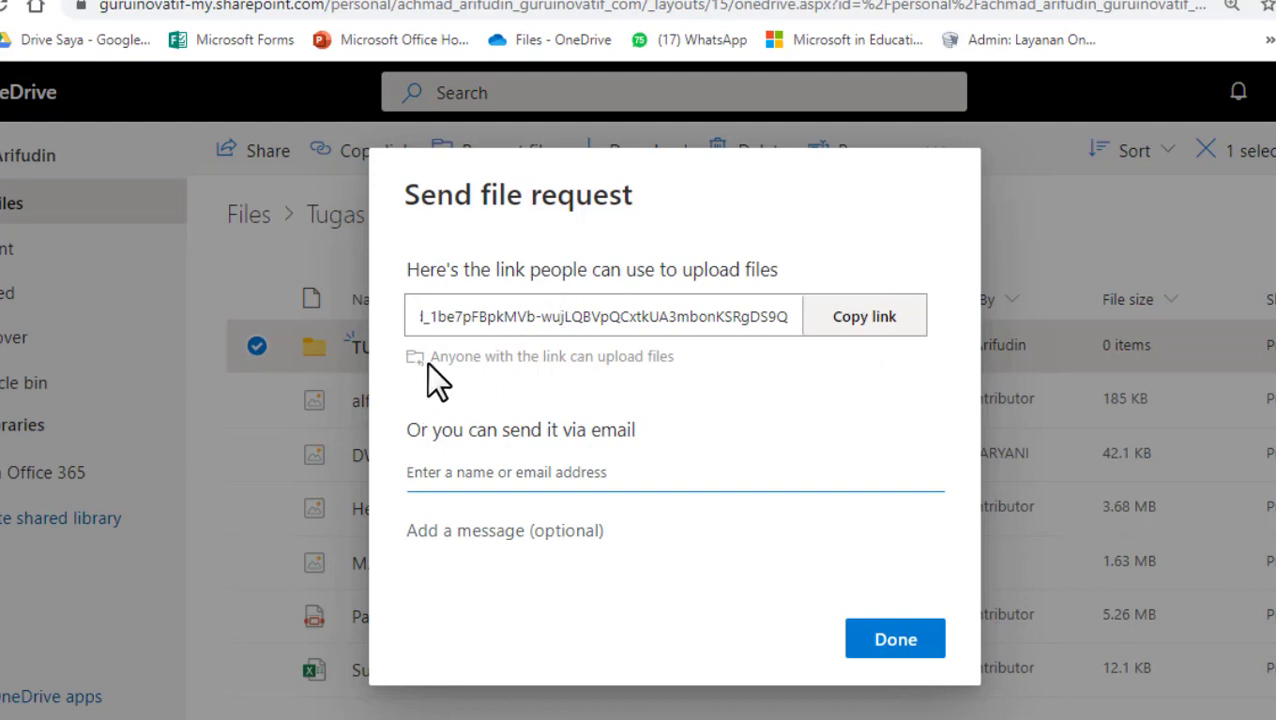
- Copy the file request's upload link and open a new browser tab
{"action": "left_click", "coordinate": [506, 362]}
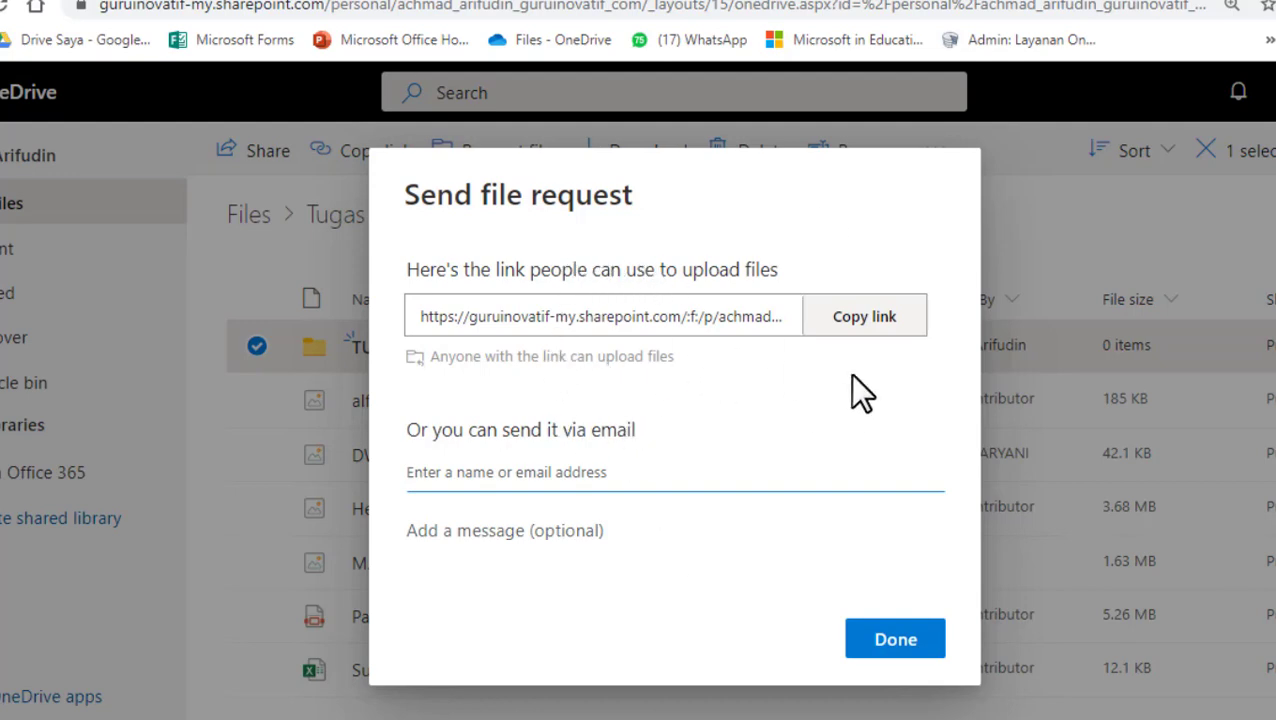
{"action": "left_click", "coordinate": [852, 320]}
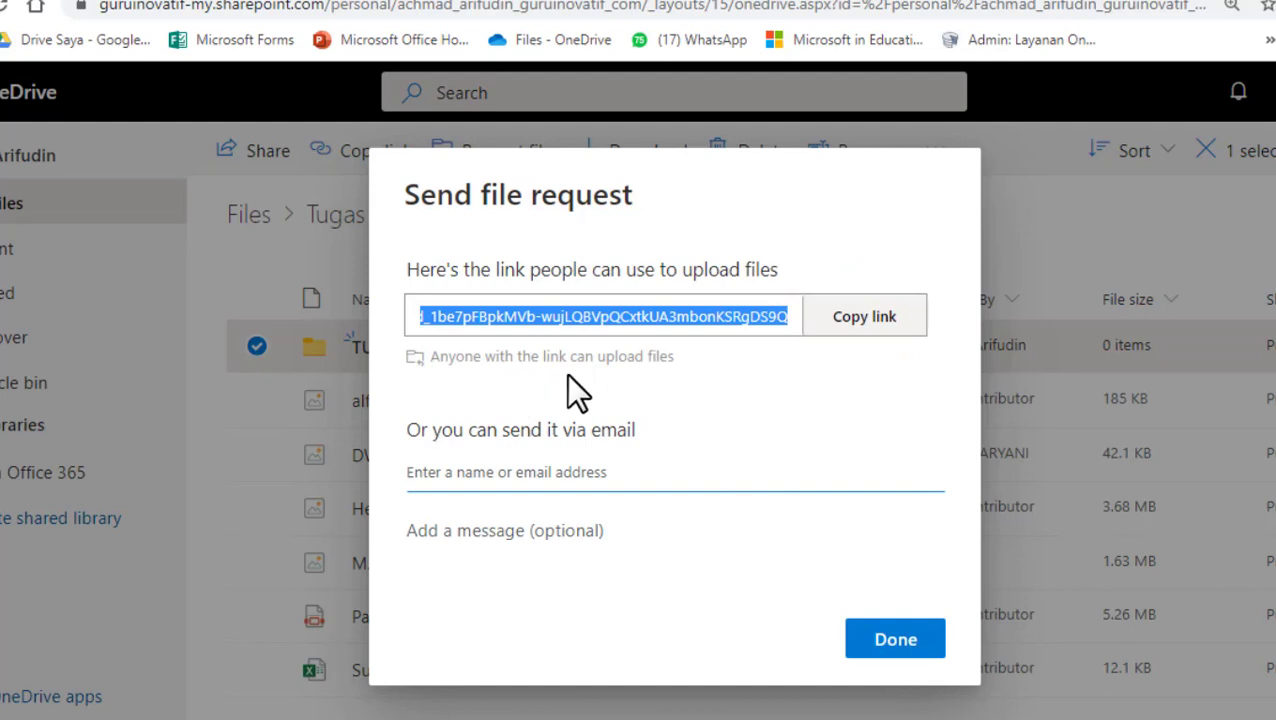
{"action": "left_click", "coordinate": [880, 322]}
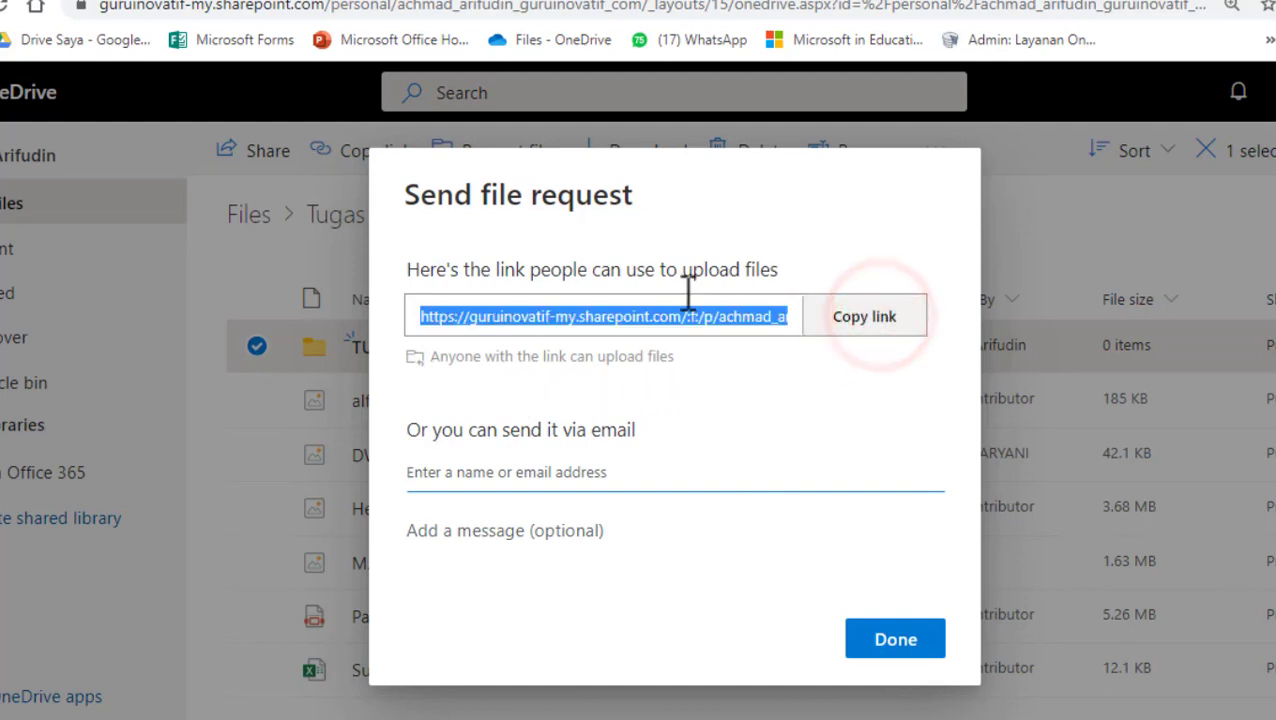
{"action": "key", "text": "ctrl+t"}
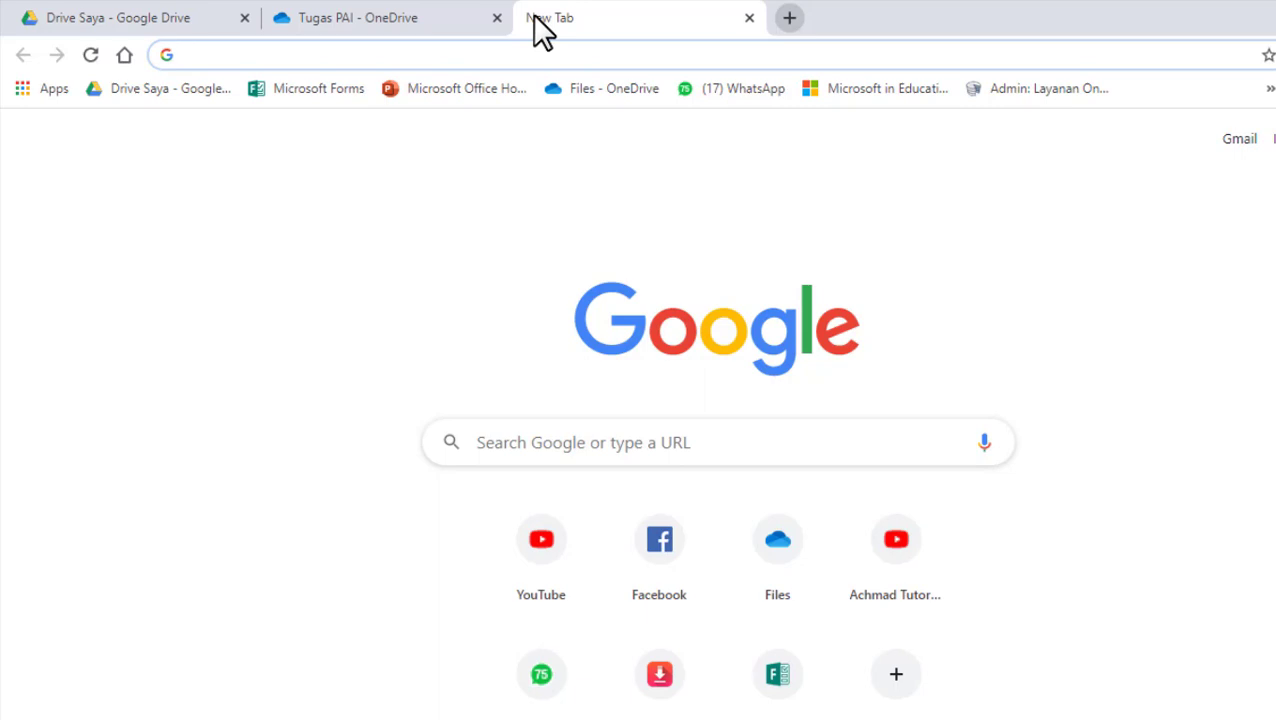
{"action": "left_click", "coordinate": [606, 56]}
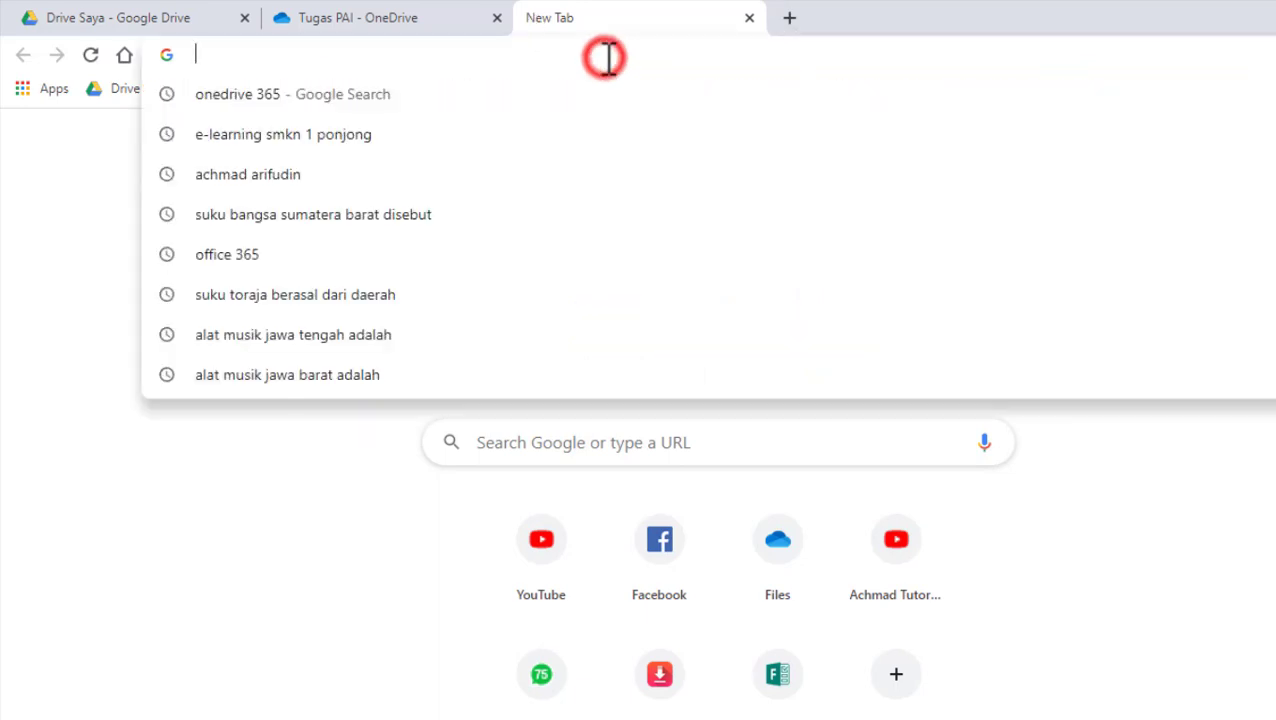
{"action": "type", "text": "gg"}
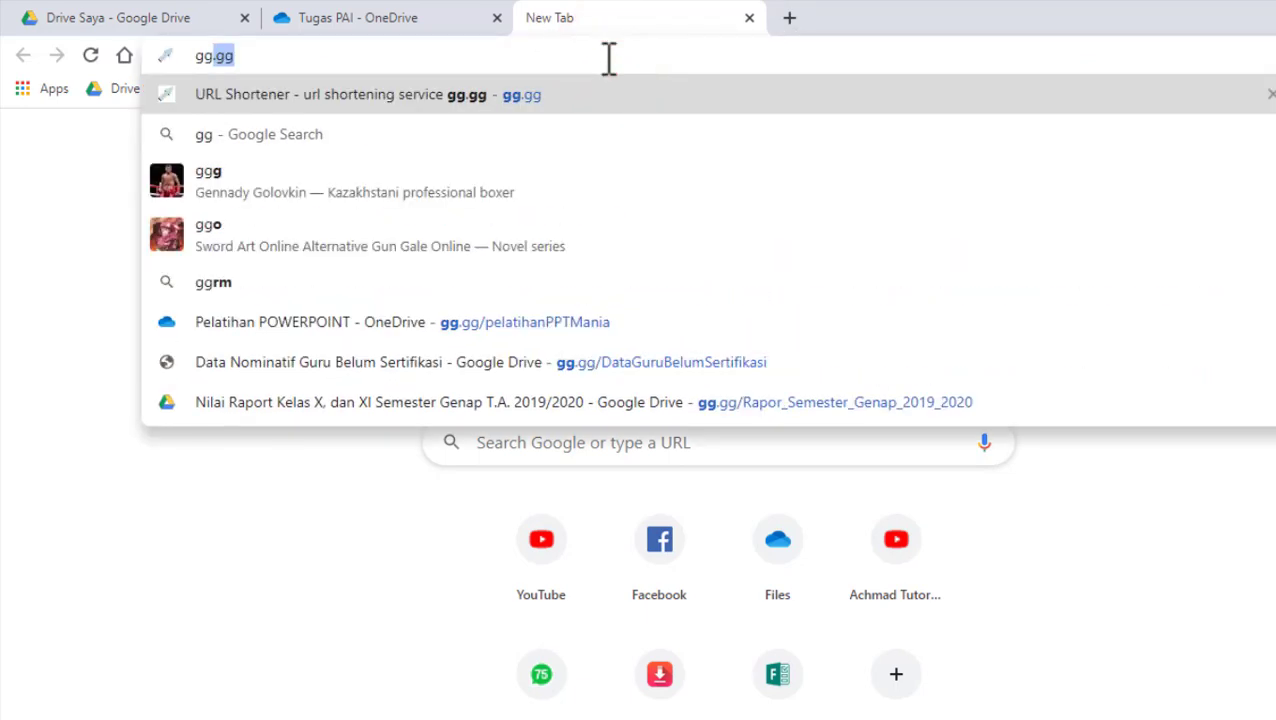
{"action": "type", "text": ".gg"}
{"action": "key", "text": "Return"}
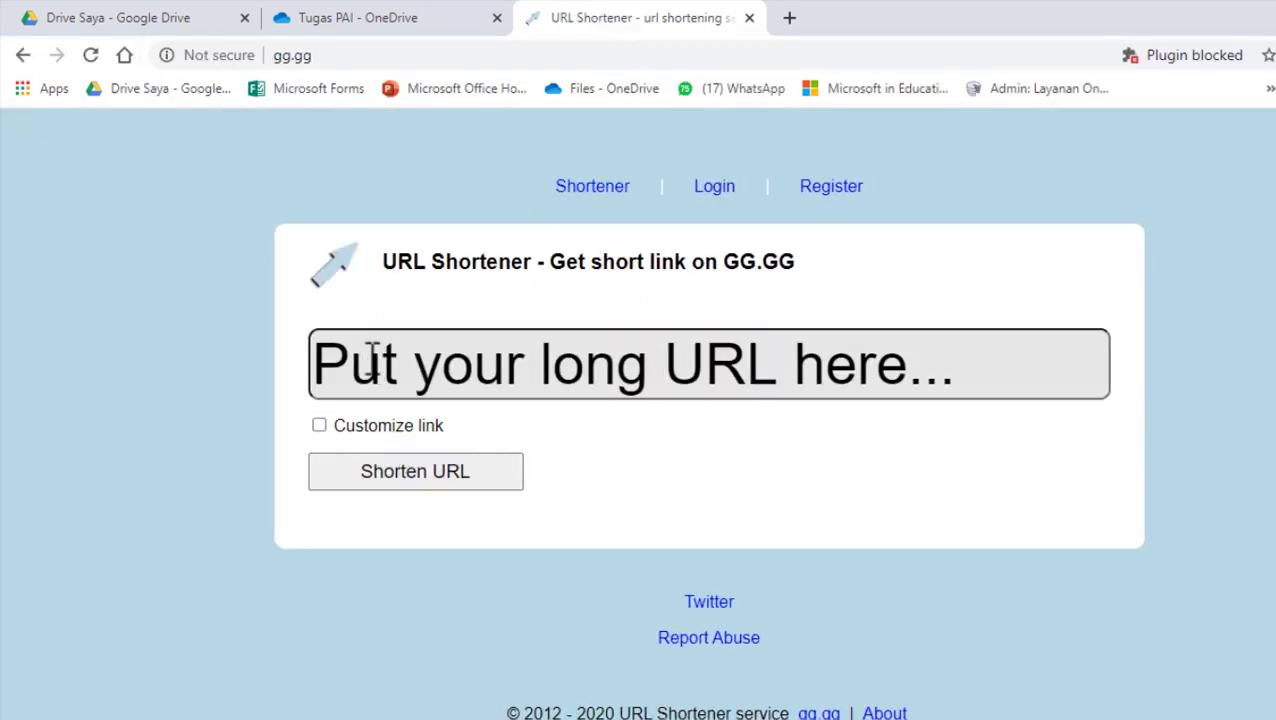
{"action": "left_click", "coordinate": [371, 356]}
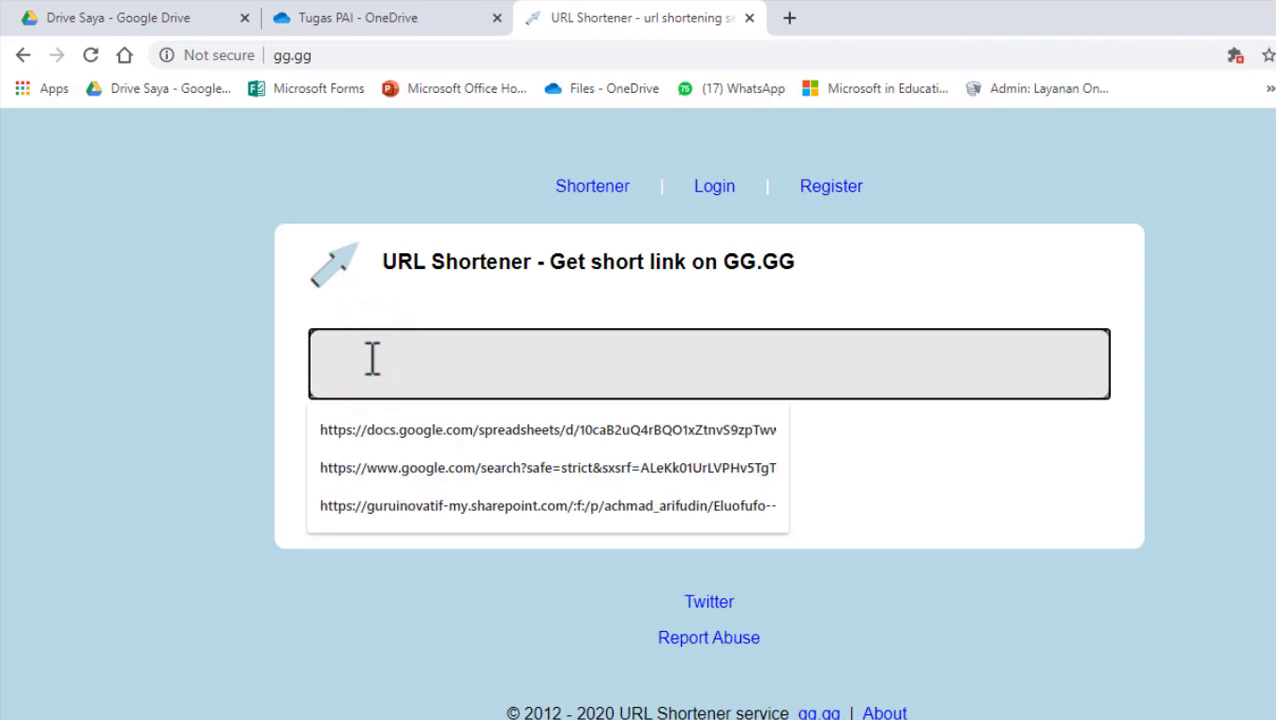
{"action": "key", "text": "ctrl+v"}
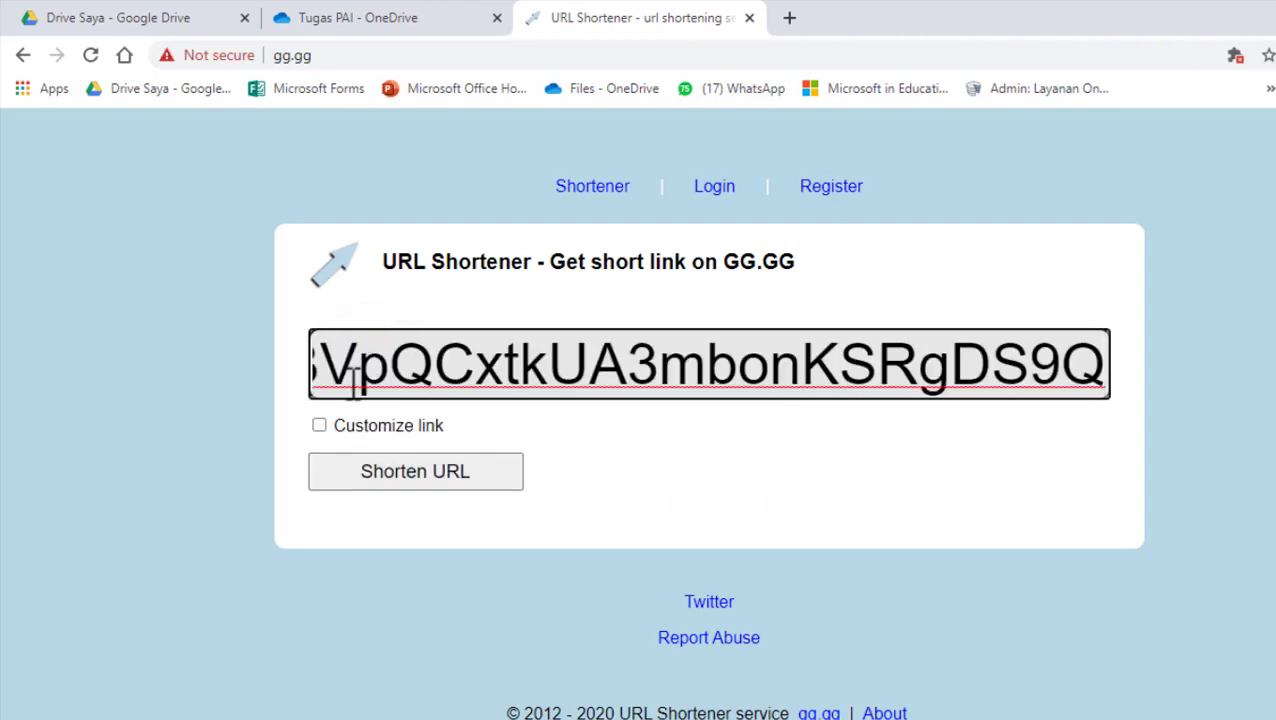
{"action": "left_click", "coordinate": [317, 424]}
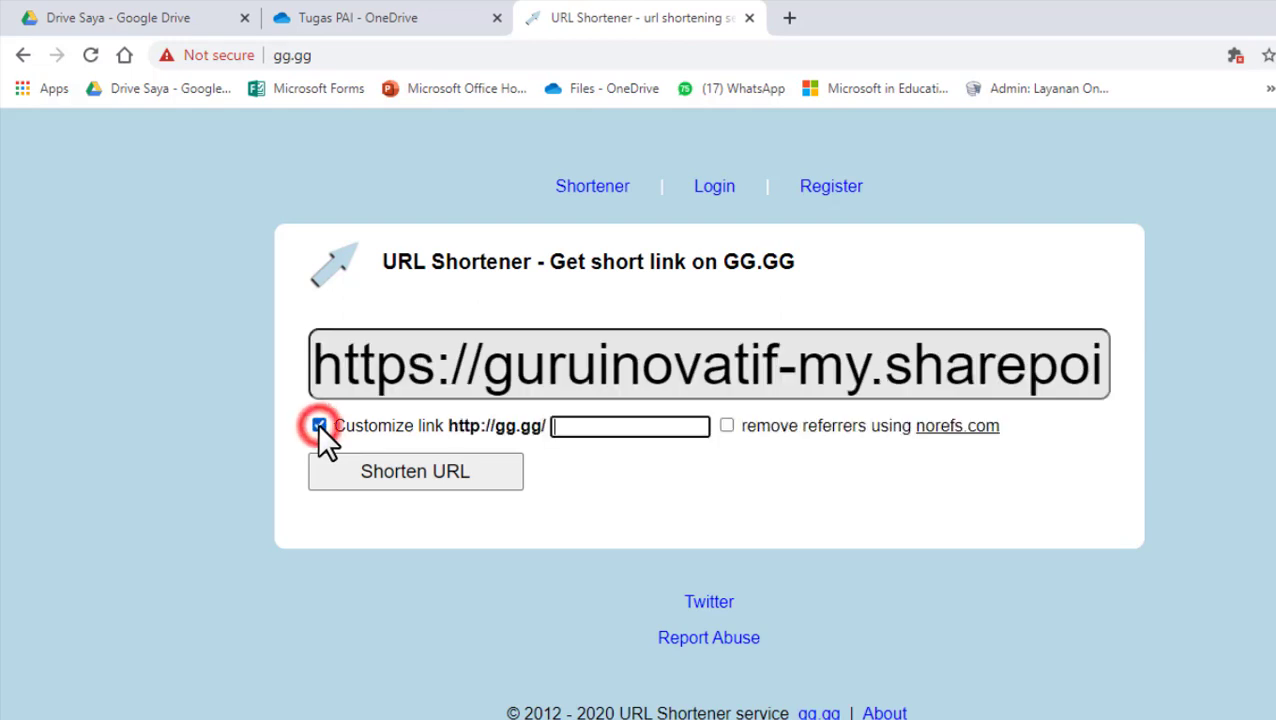
{"action": "left_click", "coordinate": [586, 426]}
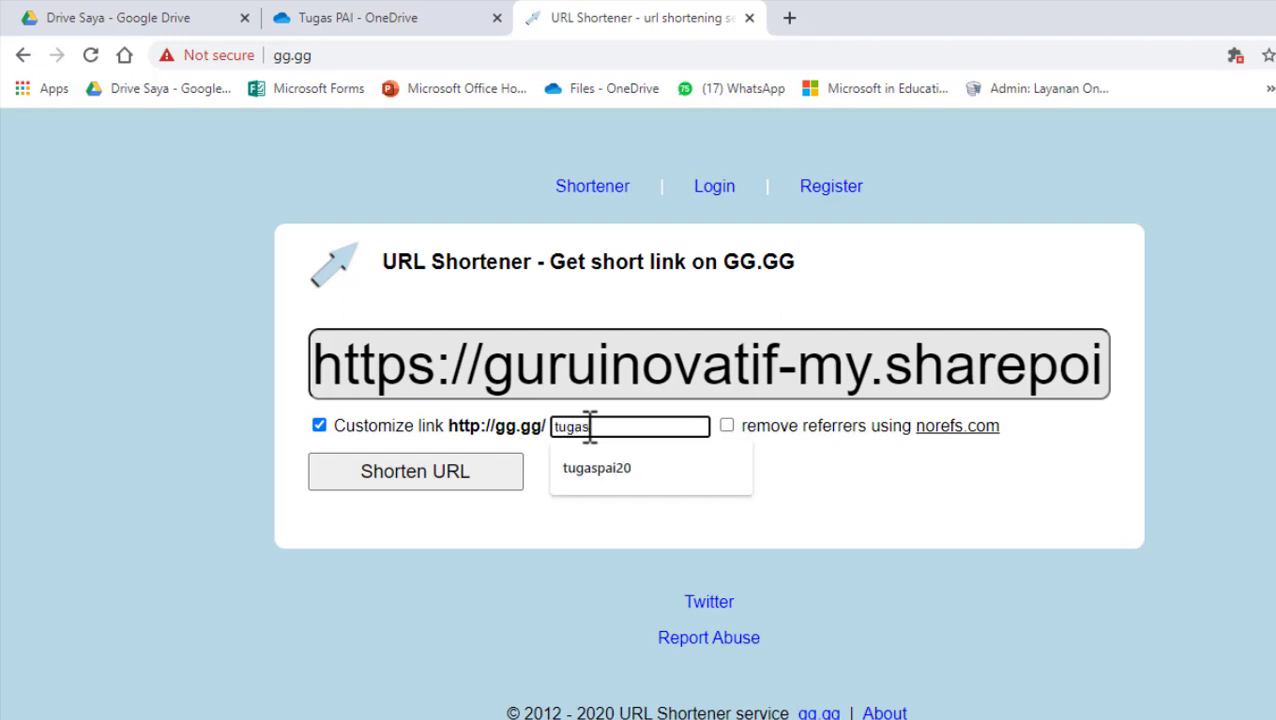
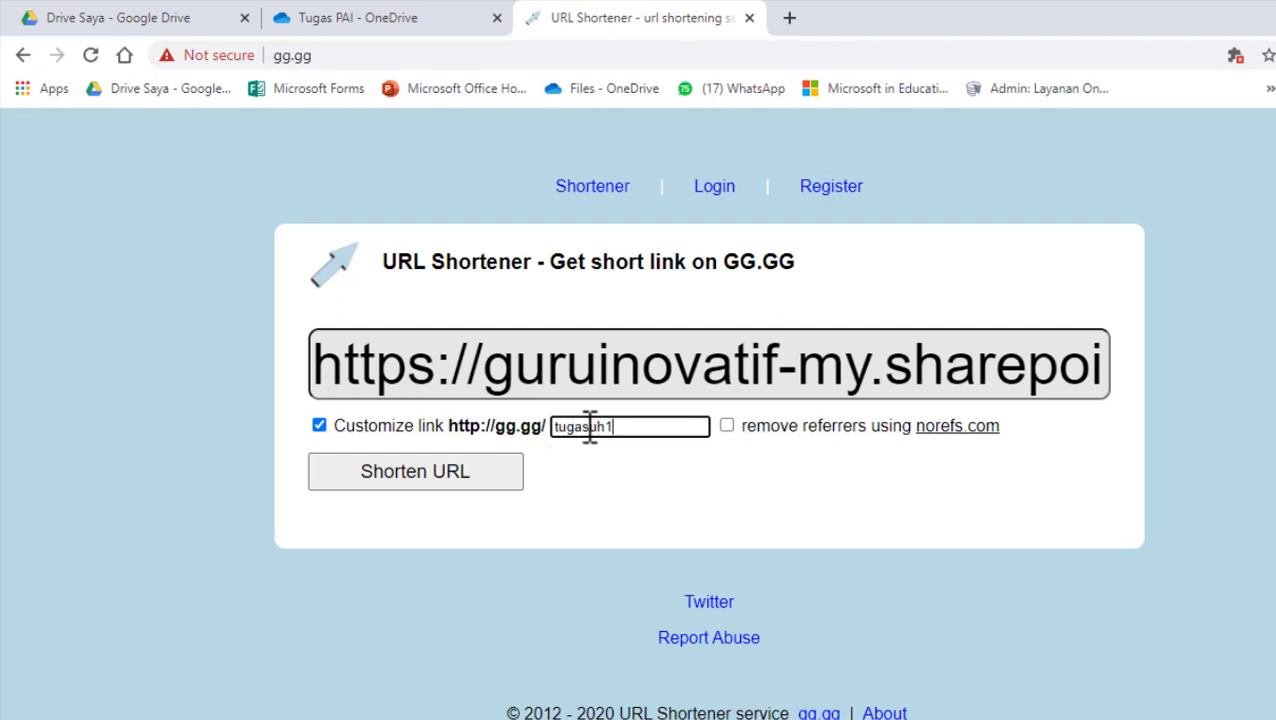
{"action": "left_click", "coordinate": [386, 472]}
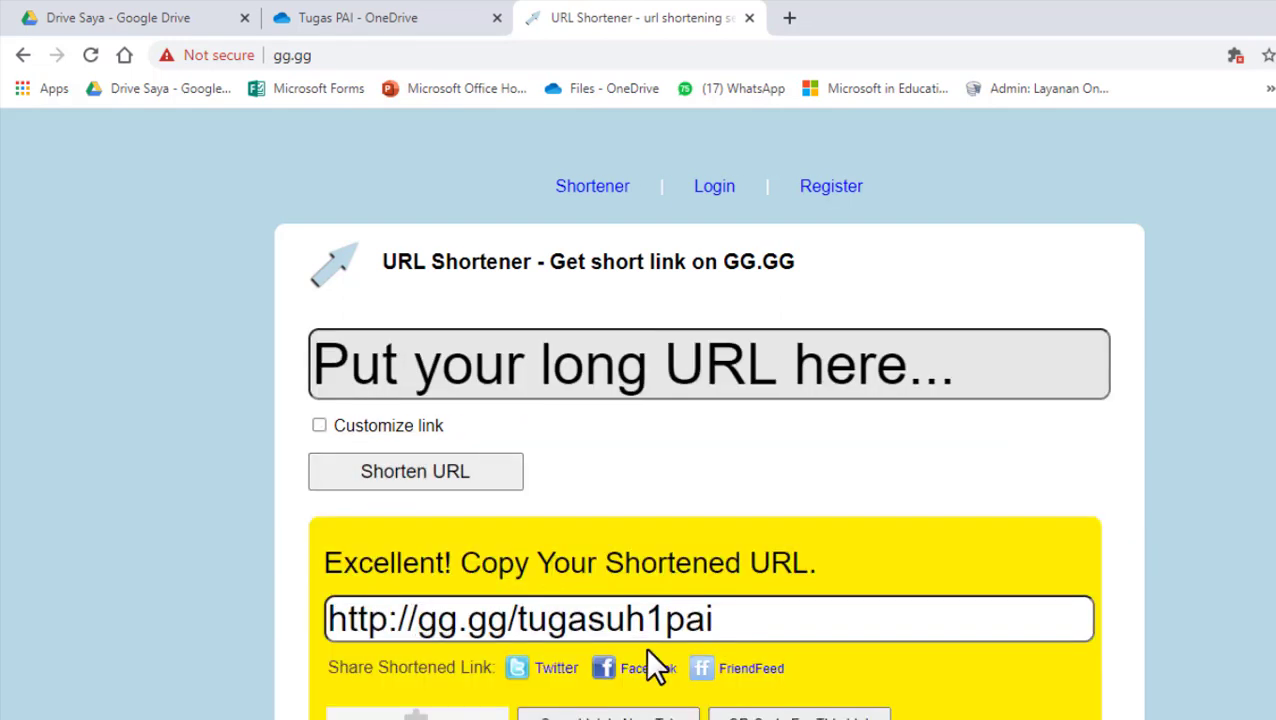
{"action": "left_click", "coordinate": [745, 619]}
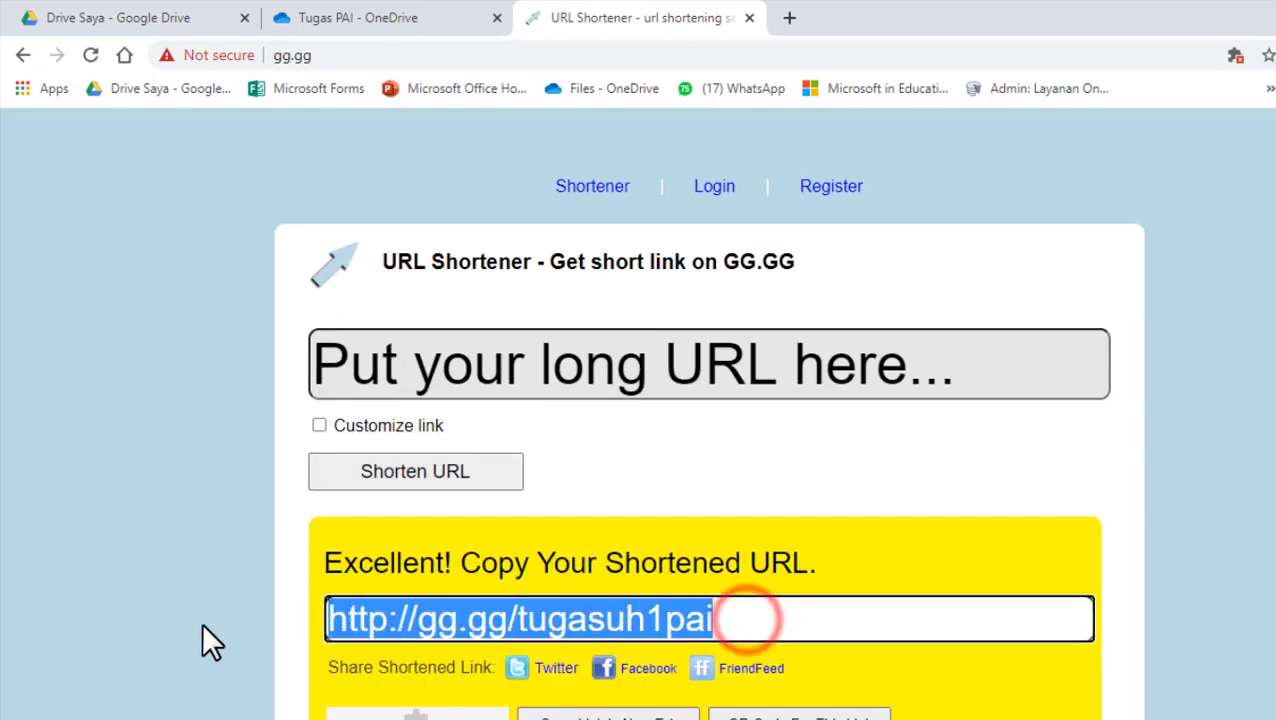
{"action": "right_click", "coordinate": [432, 616]}
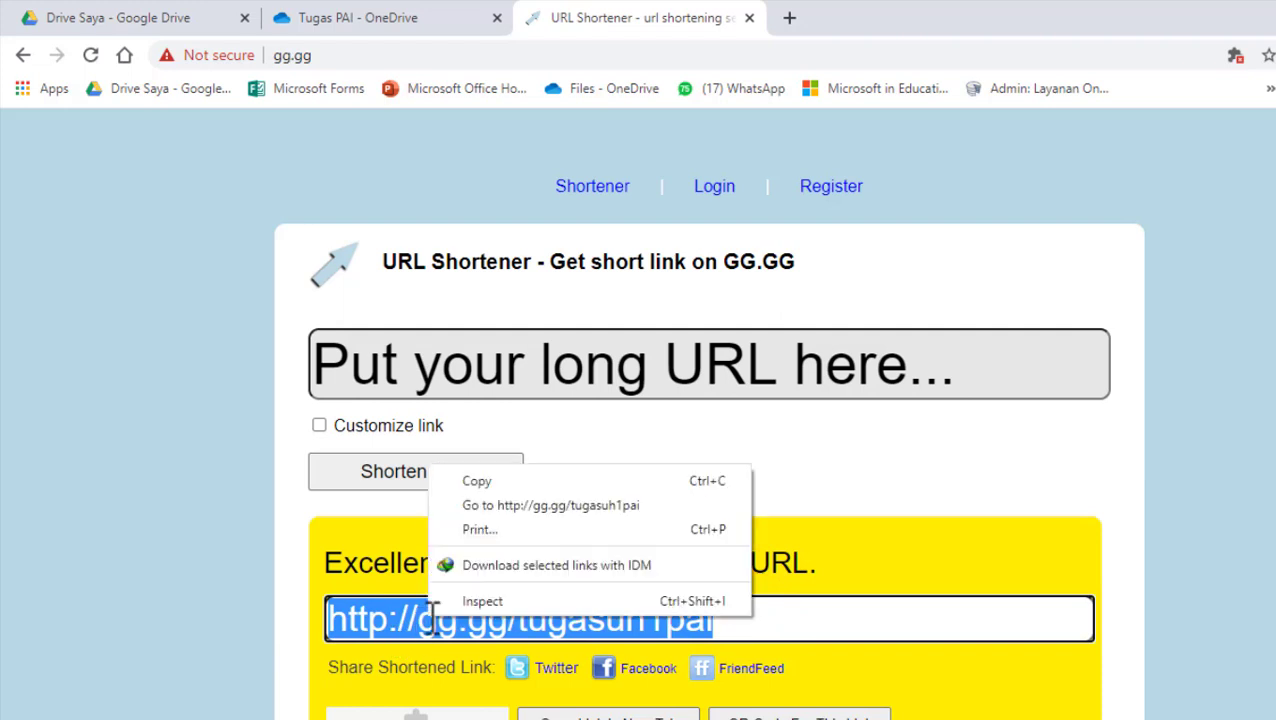
{"action": "left_click", "coordinate": [501, 478]}
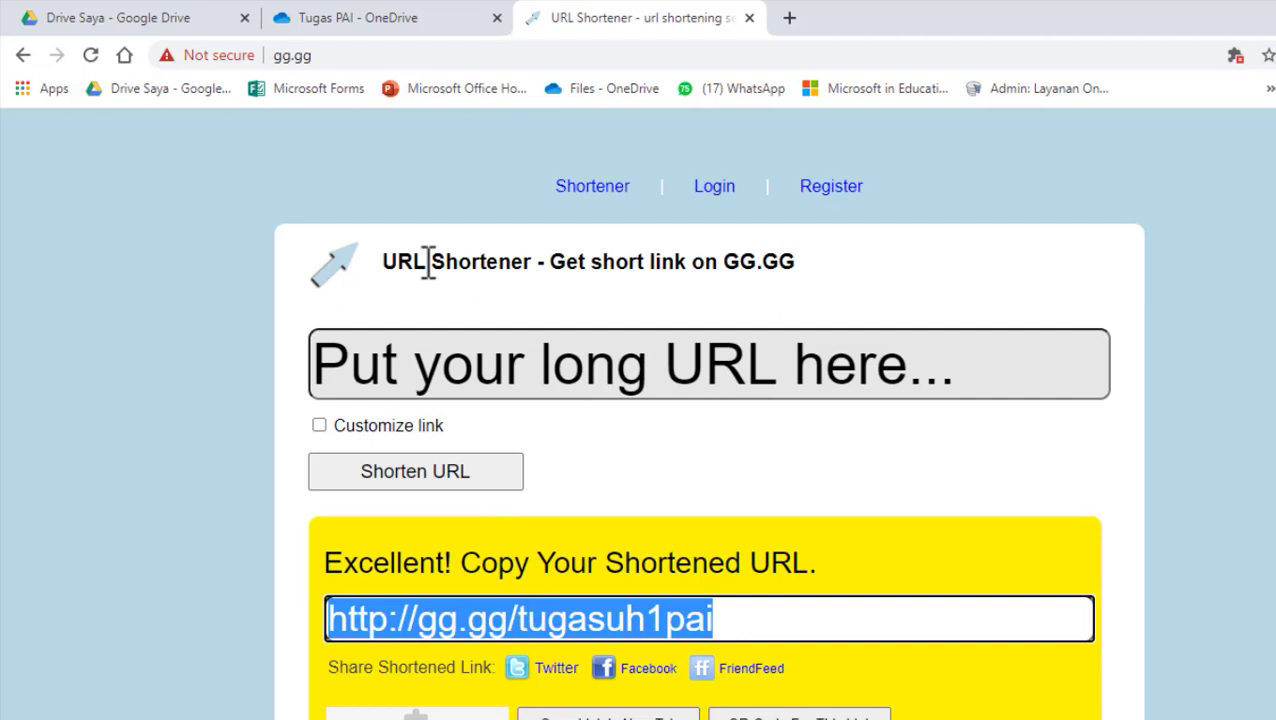
{"action": "right_click", "coordinate": [548, 617]}
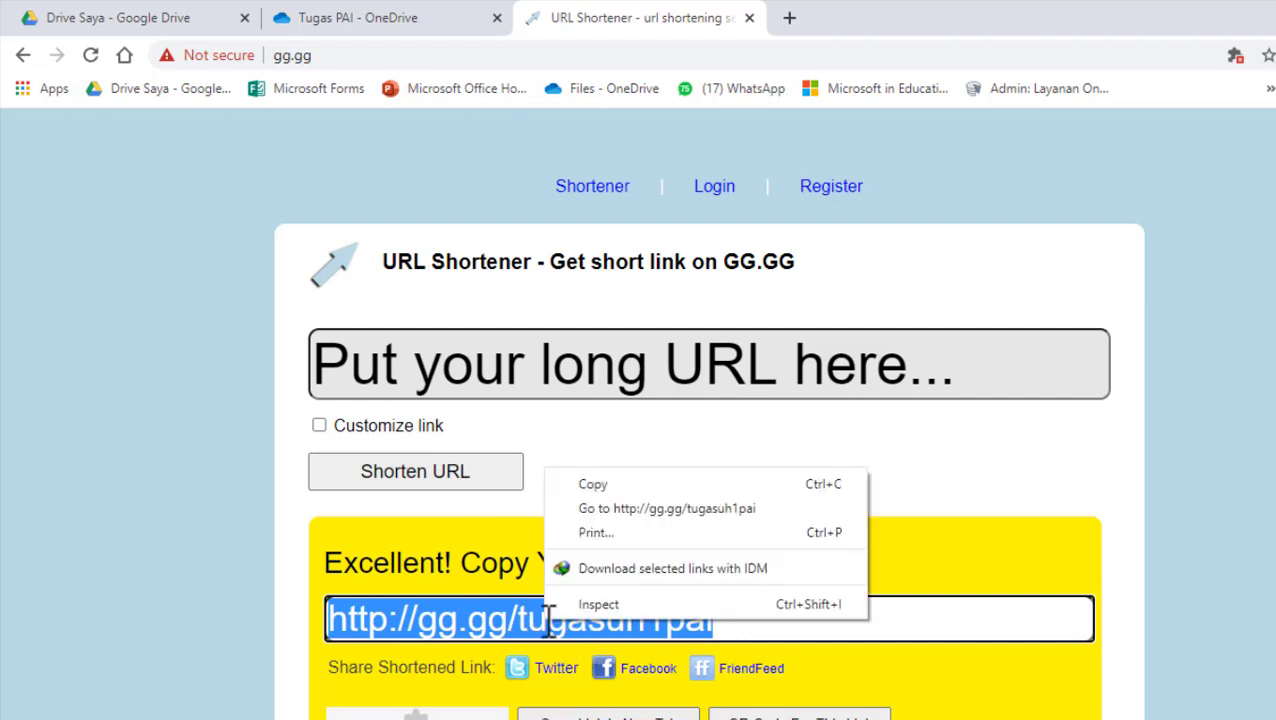
{"action": "left_click", "coordinate": [598, 485]}
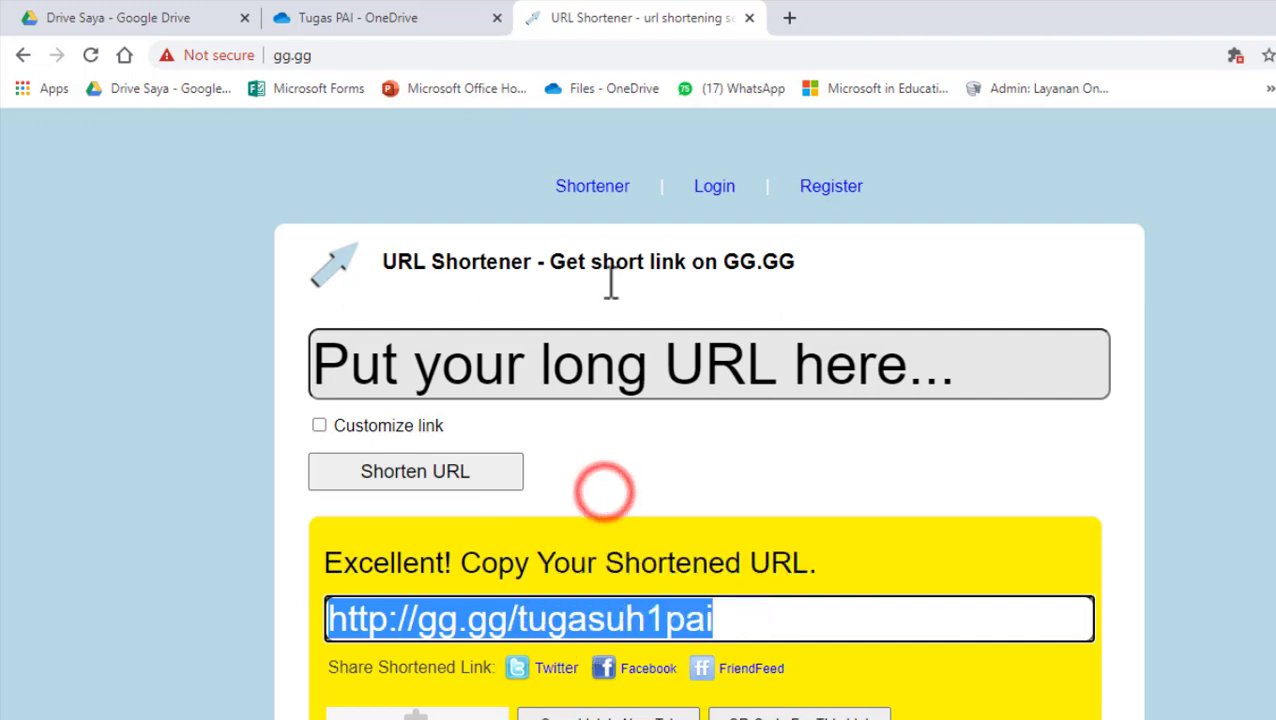
{"action": "left_click", "coordinate": [790, 17]}
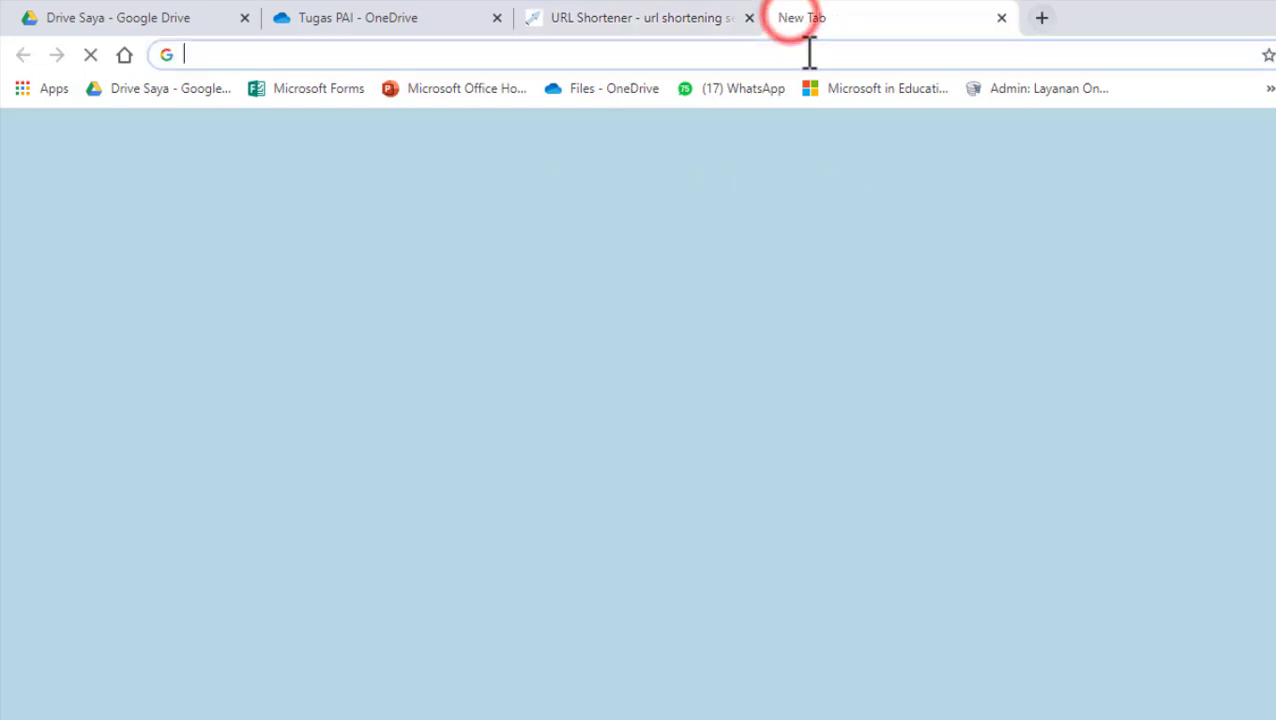
- Open web.whatsapp.com and start a chat search for the target group
{"action": "type", "text": "web.whatsapp.com"}
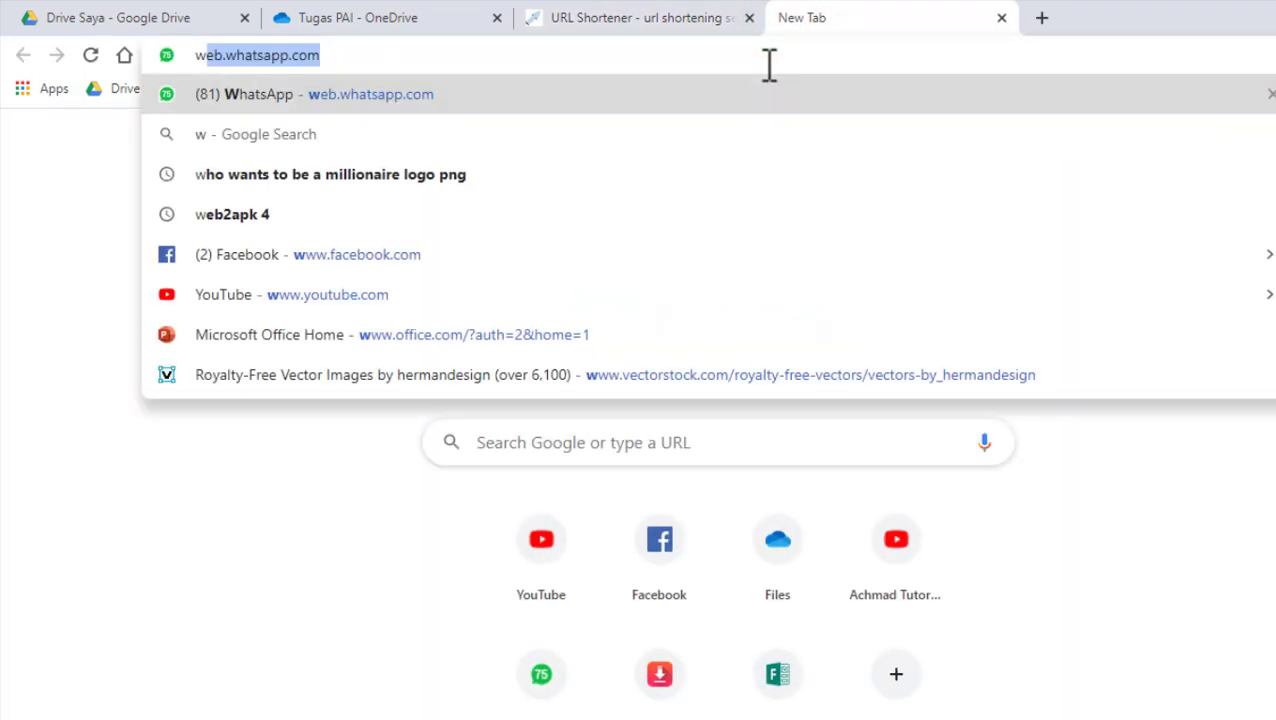
{"action": "left_click", "coordinate": [663, 97]}
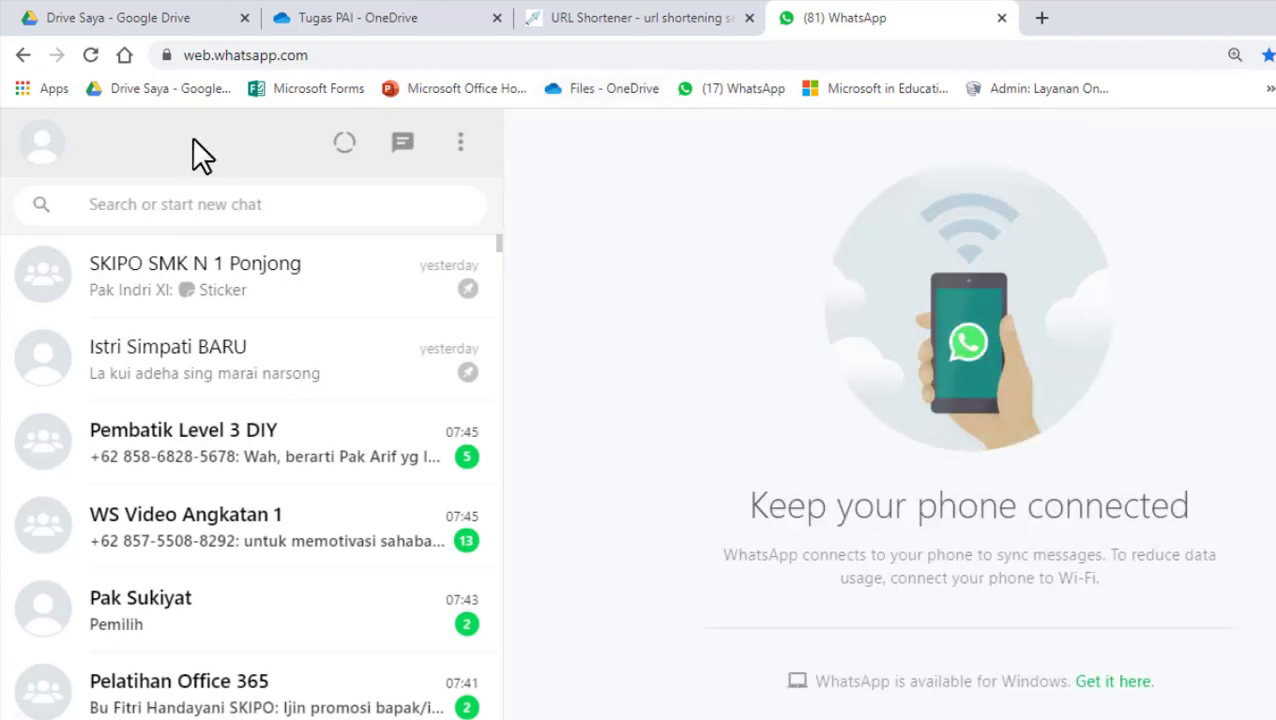
{"action": "left_click", "coordinate": [262, 204]}
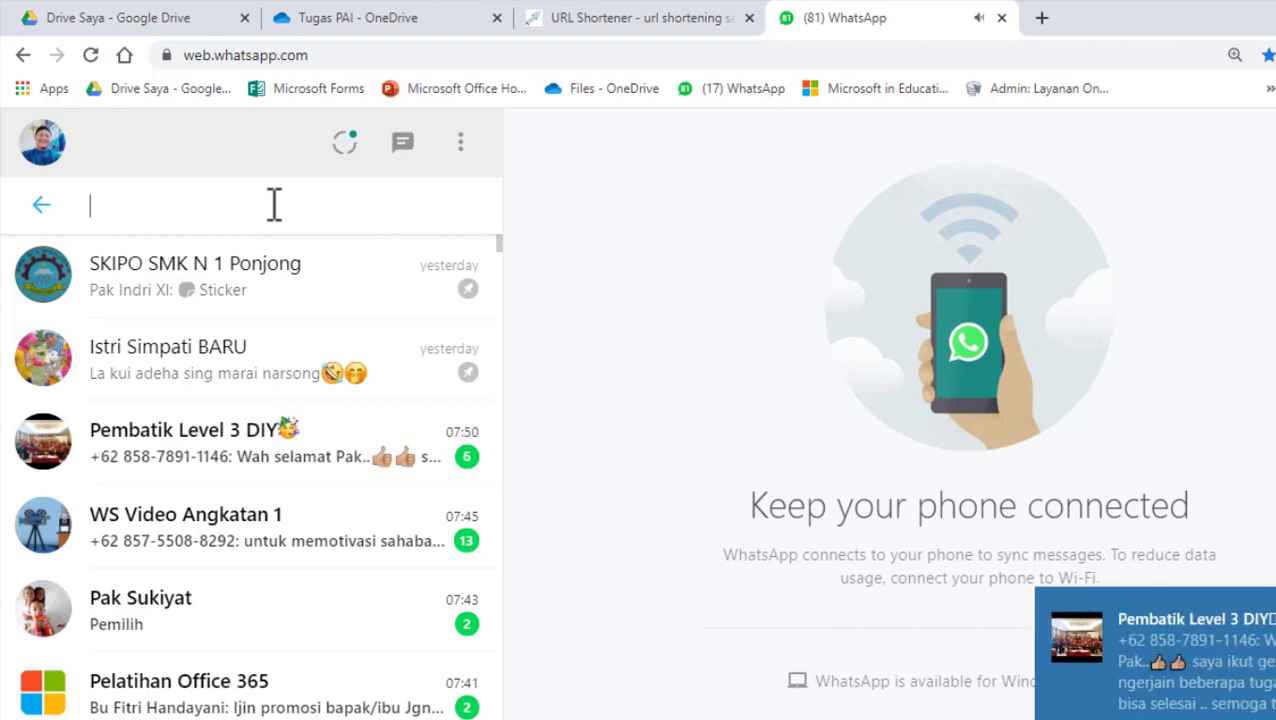
{"action": "type", "text": "fa"}
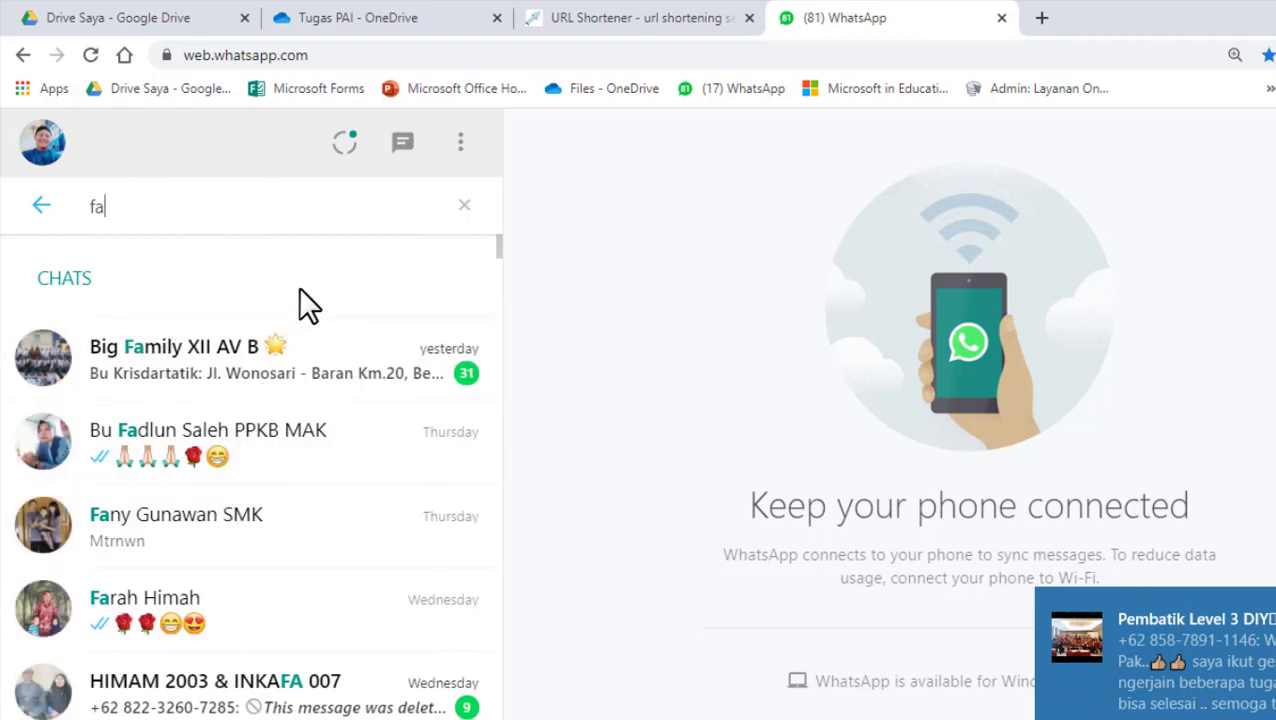
{"action": "key", "text": "BackSpace"}
{"action": "type", "text": "ame"}
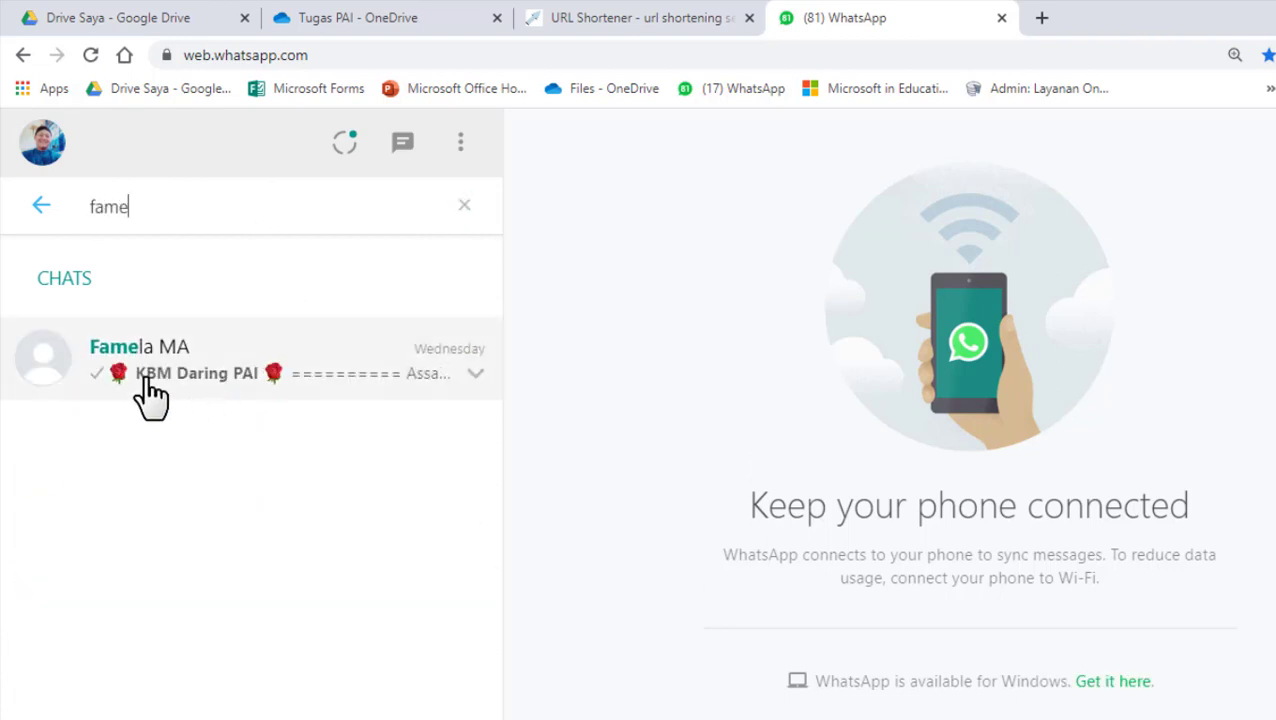
{"action": "left_click", "coordinate": [150, 395]}
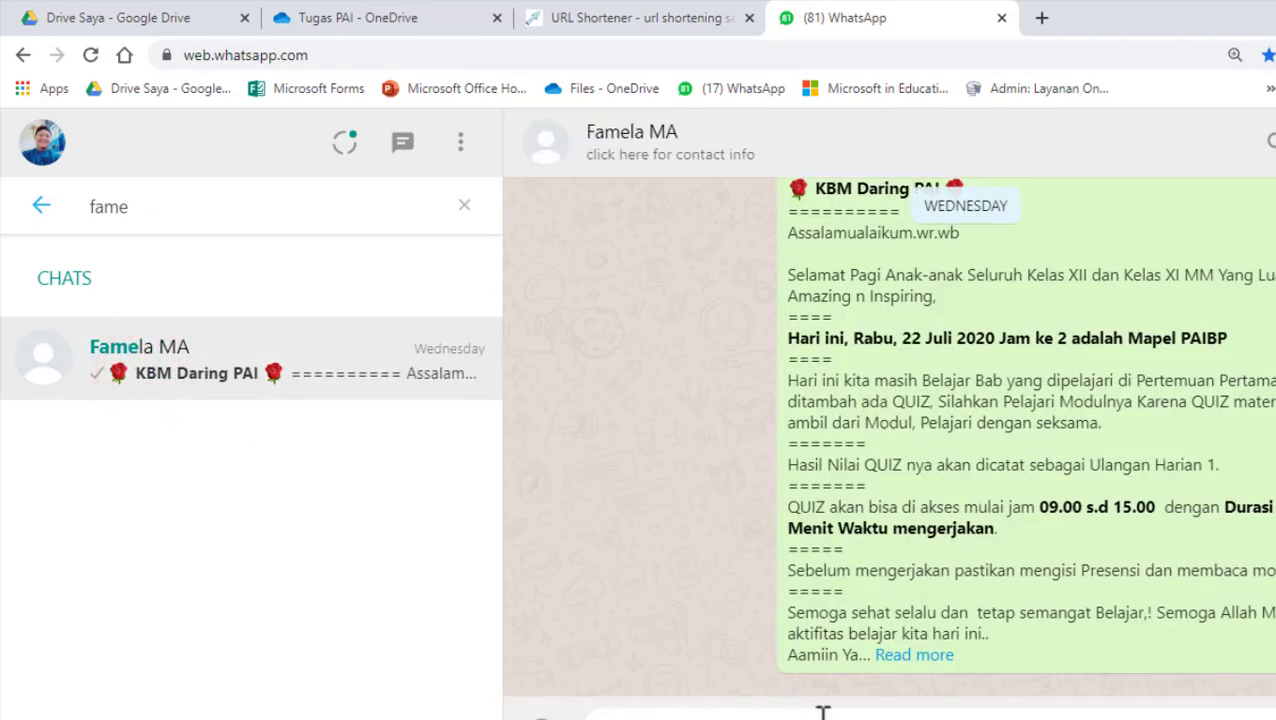
{"action": "left_click", "coordinate": [822, 712]}
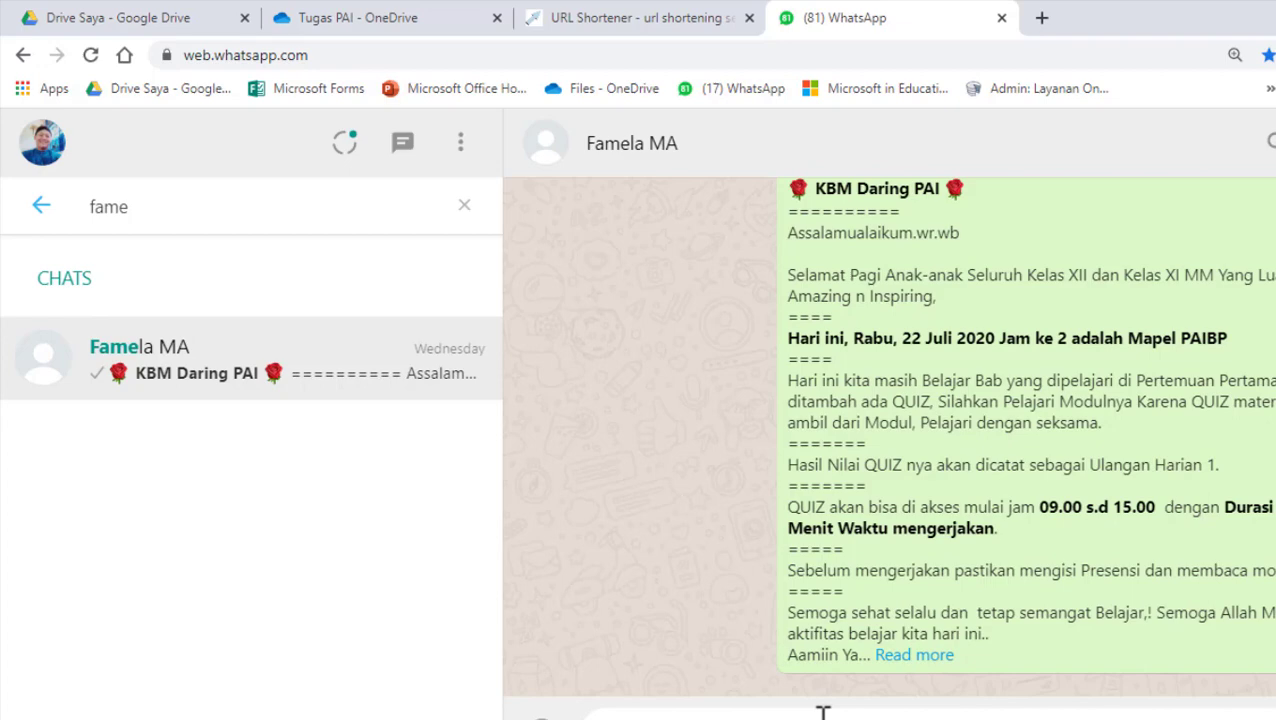
{"action": "key", "text": "Return"}
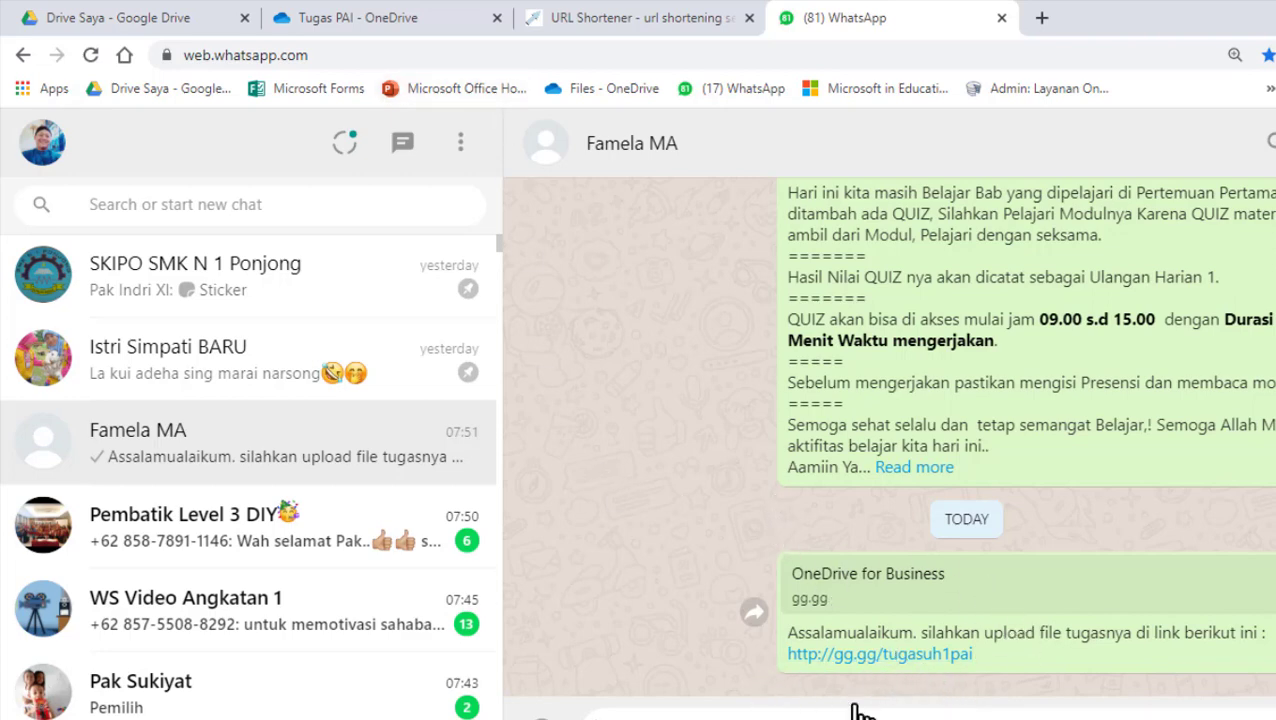
- Open the sent gg.gg link from the chat in an incognito window
{"action": "right_click", "coordinate": [916, 658]}
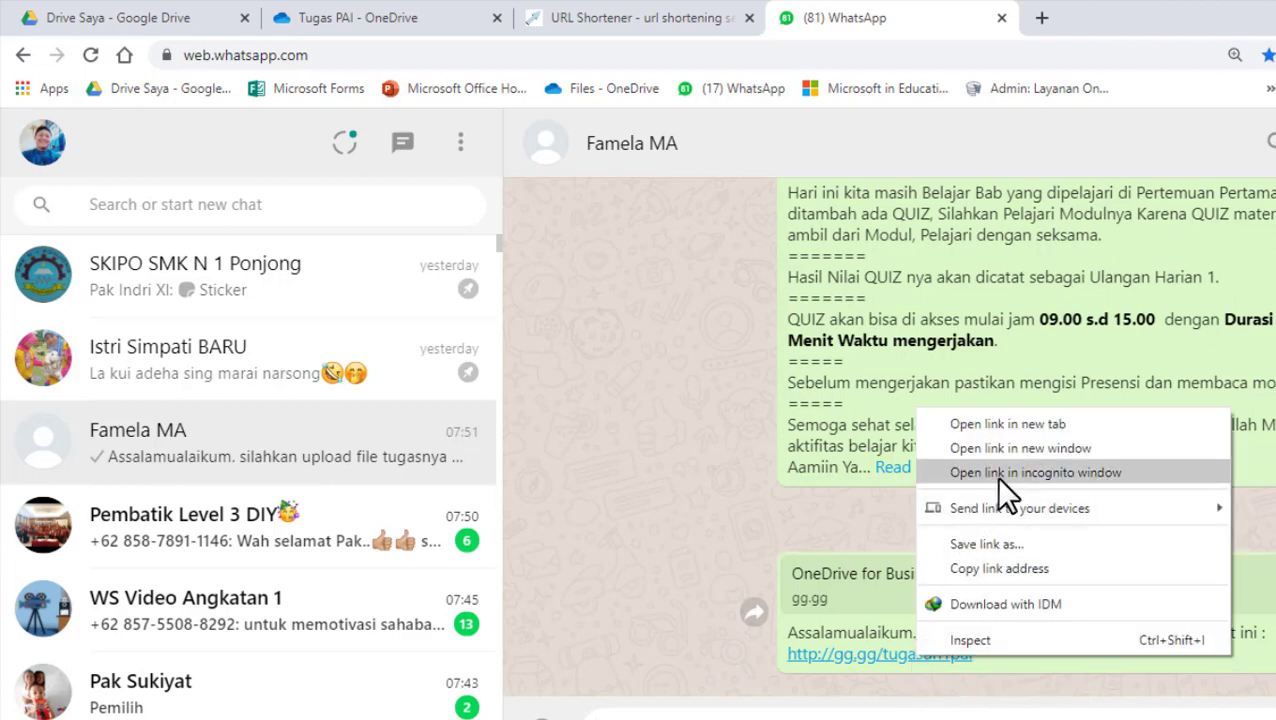
{"action": "left_click", "coordinate": [1029, 476]}
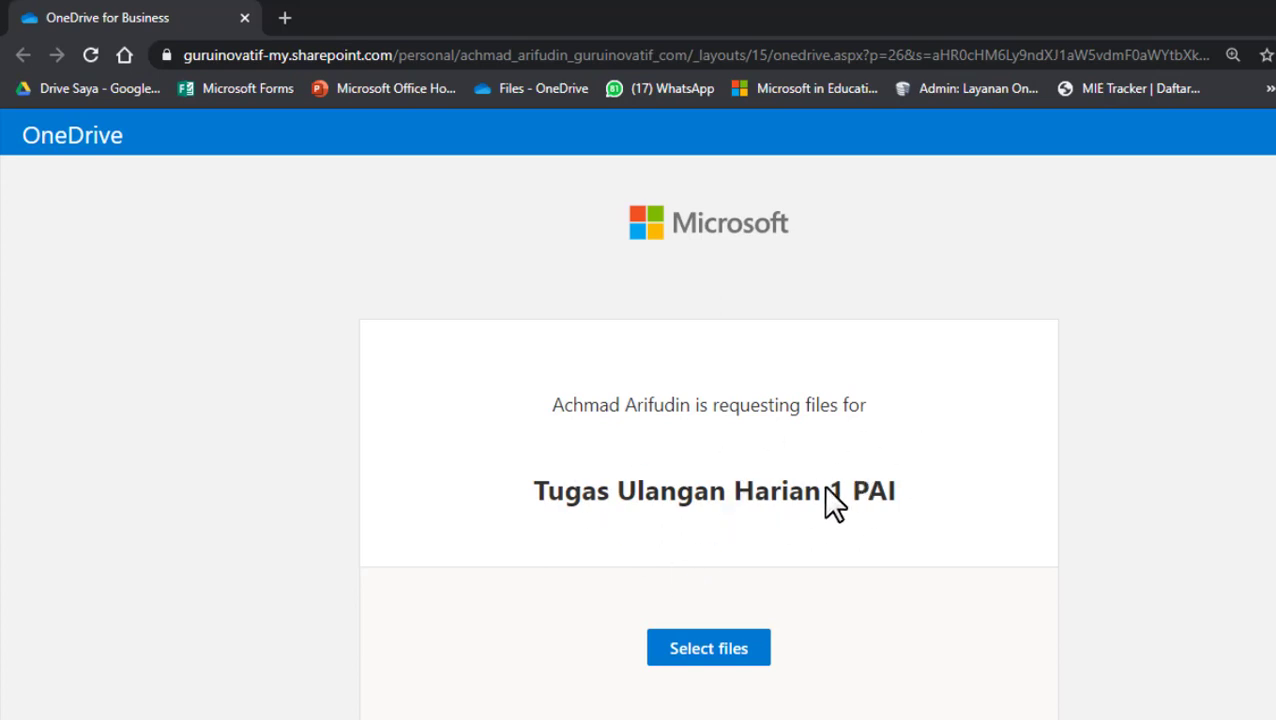
- Attach Foto Istri BG Putih.jpg from Pictures > Foto PNGku to the upload form
{"action": "left_click", "coordinate": [683, 648]}
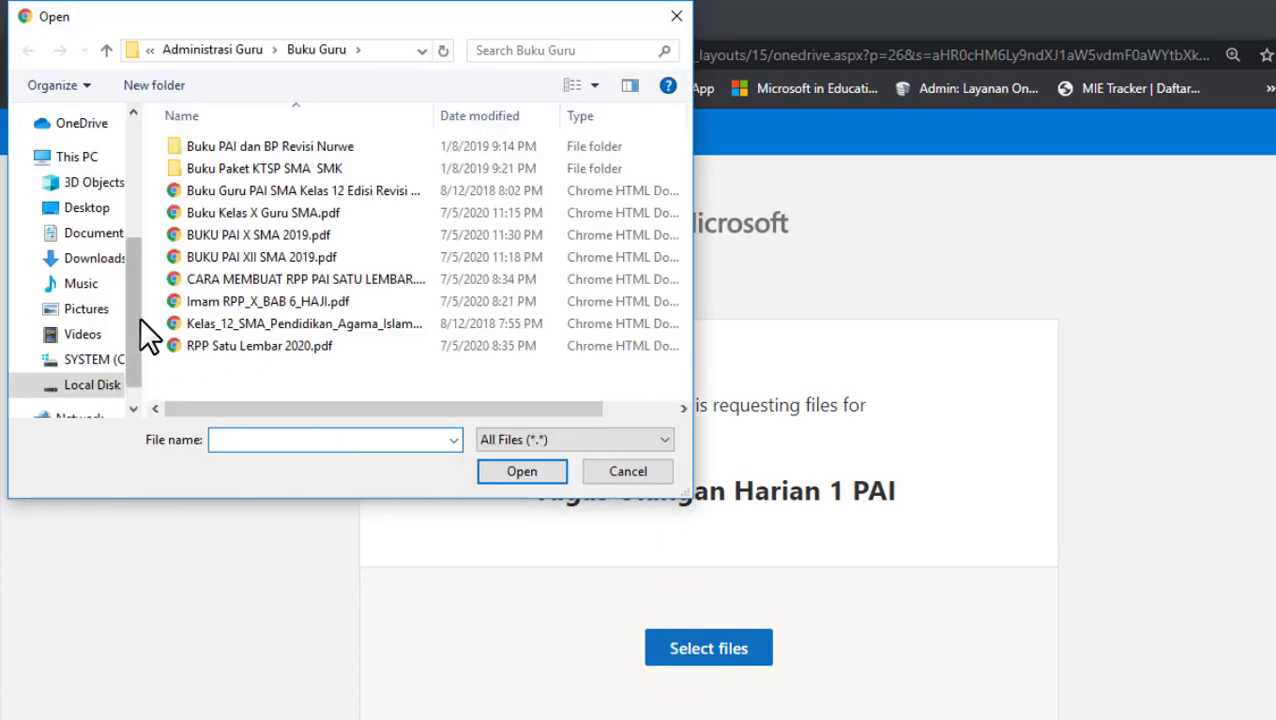
{"action": "left_click", "coordinate": [88, 311]}
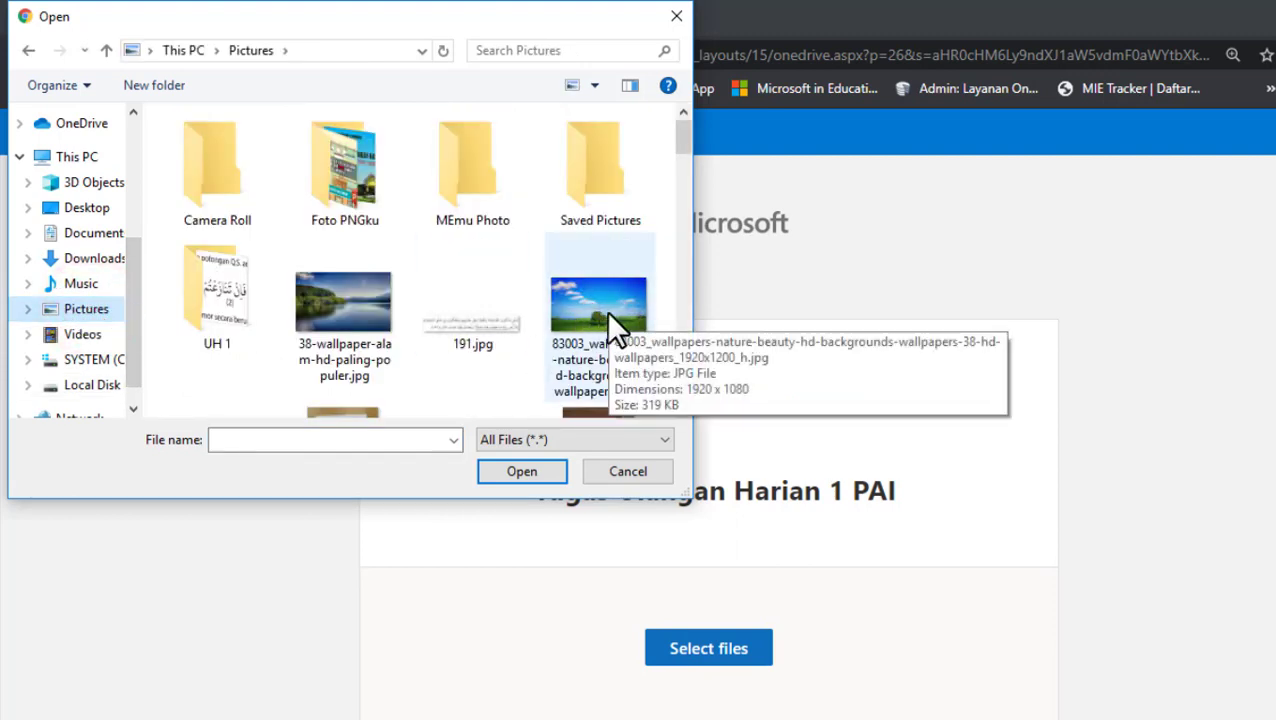
{"action": "double_click", "coordinate": [390, 190]}
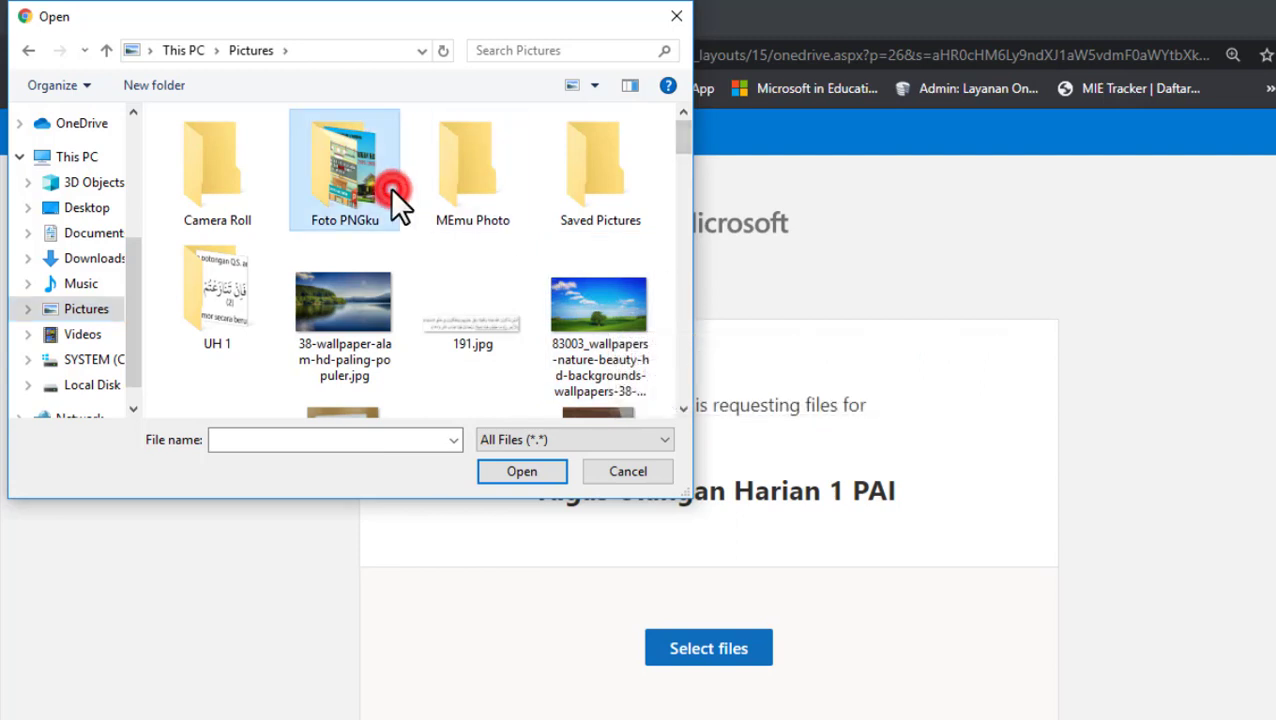
{"action": "double_click", "coordinate": [469, 292]}
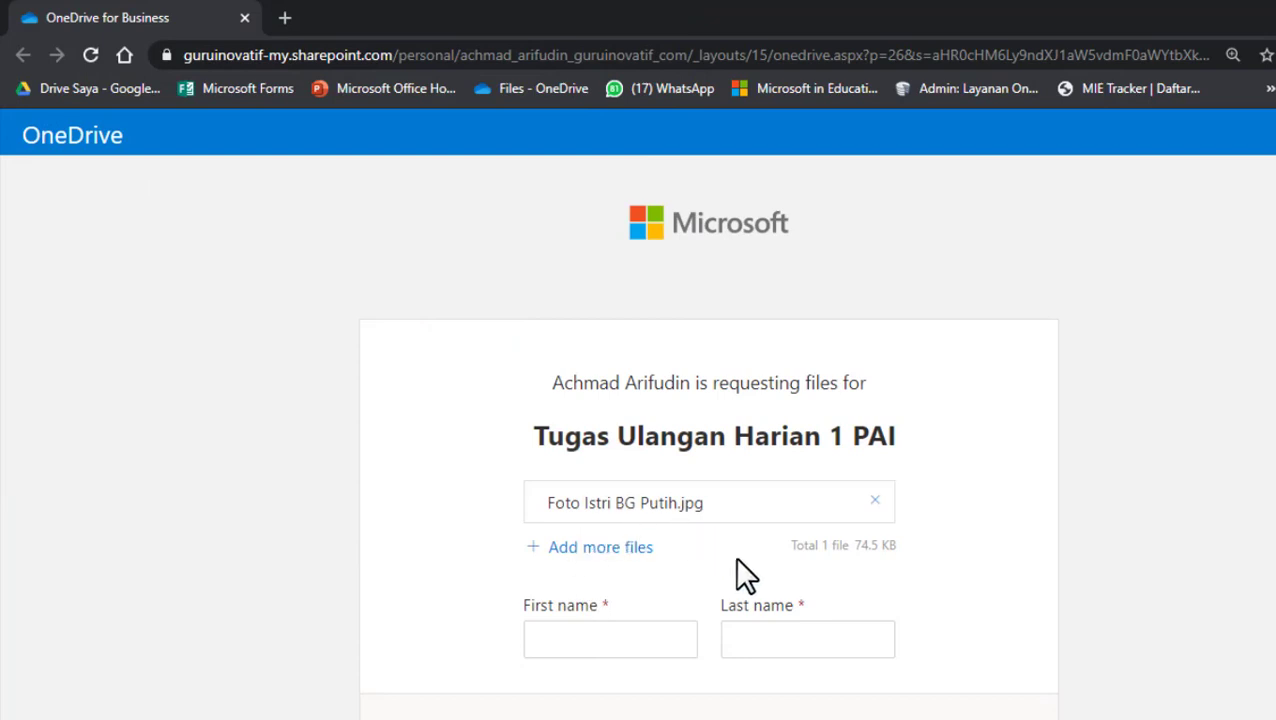
- Fill in the uploader's first and last name and upload the attached 74.5 KB image
{"action": "left_click", "coordinate": [618, 633]}
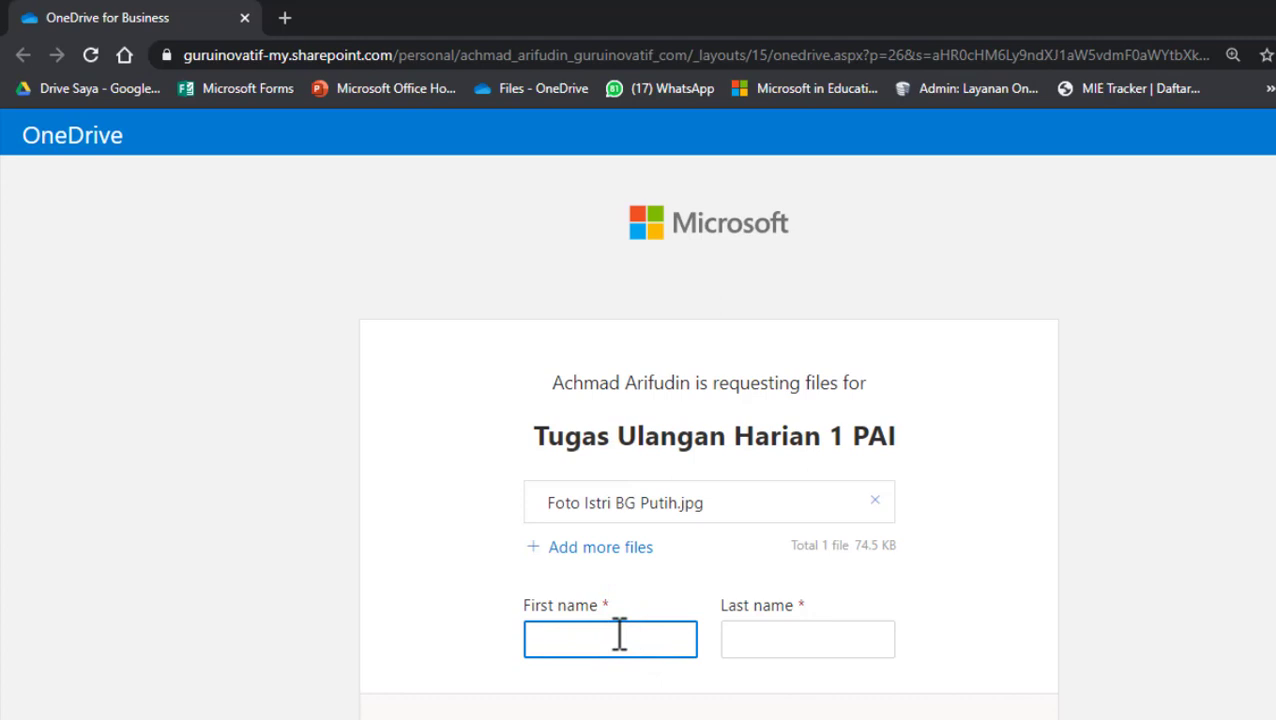
{"action": "type", "text": "A"}
{"action": "key", "text": "BackSpace"}
{"action": "left_click", "coordinate": [793, 662]}
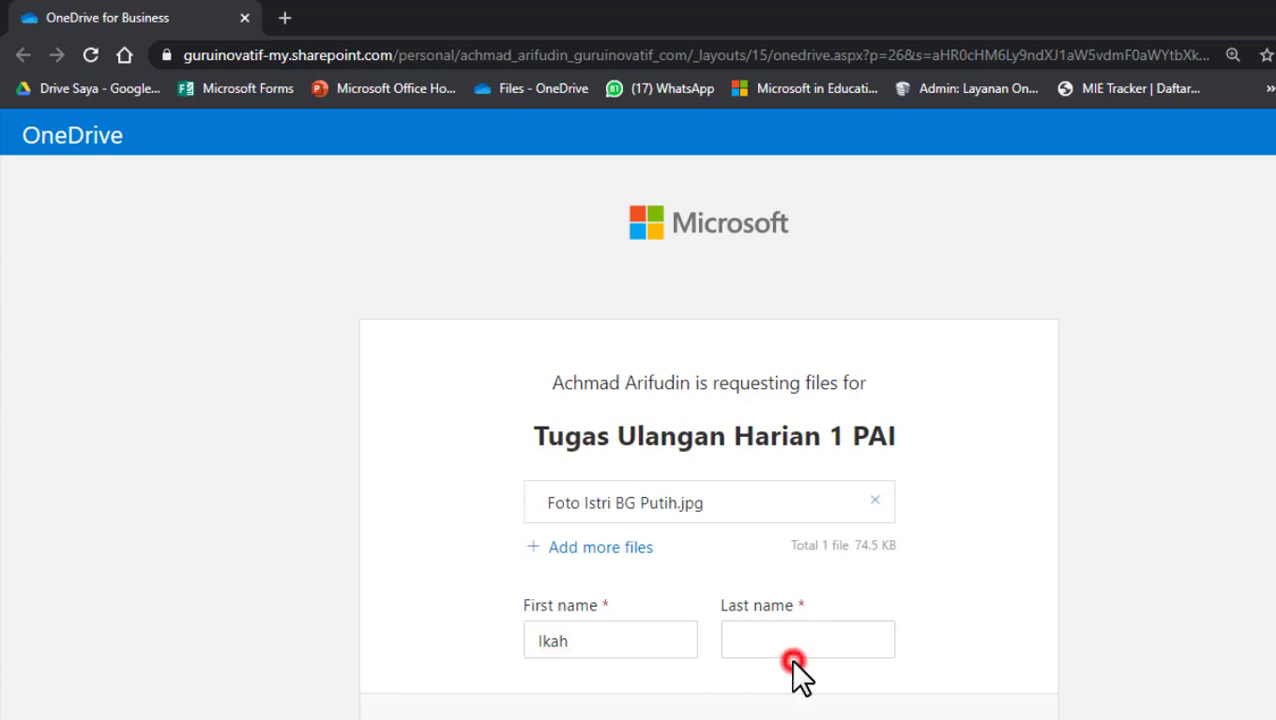
{"action": "left_click", "coordinate": [805, 640]}
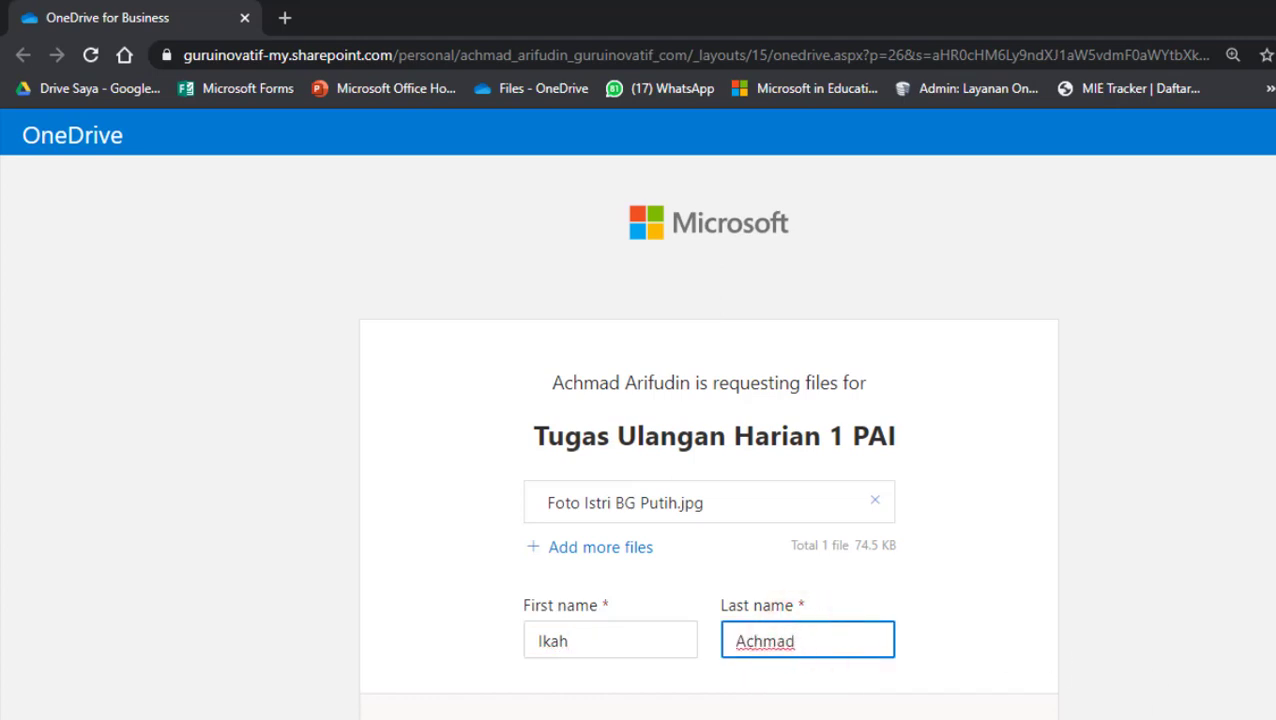
{"action": "scroll", "coordinate": [686, 640], "scroll_direction": "down", "scroll_amount": 2}
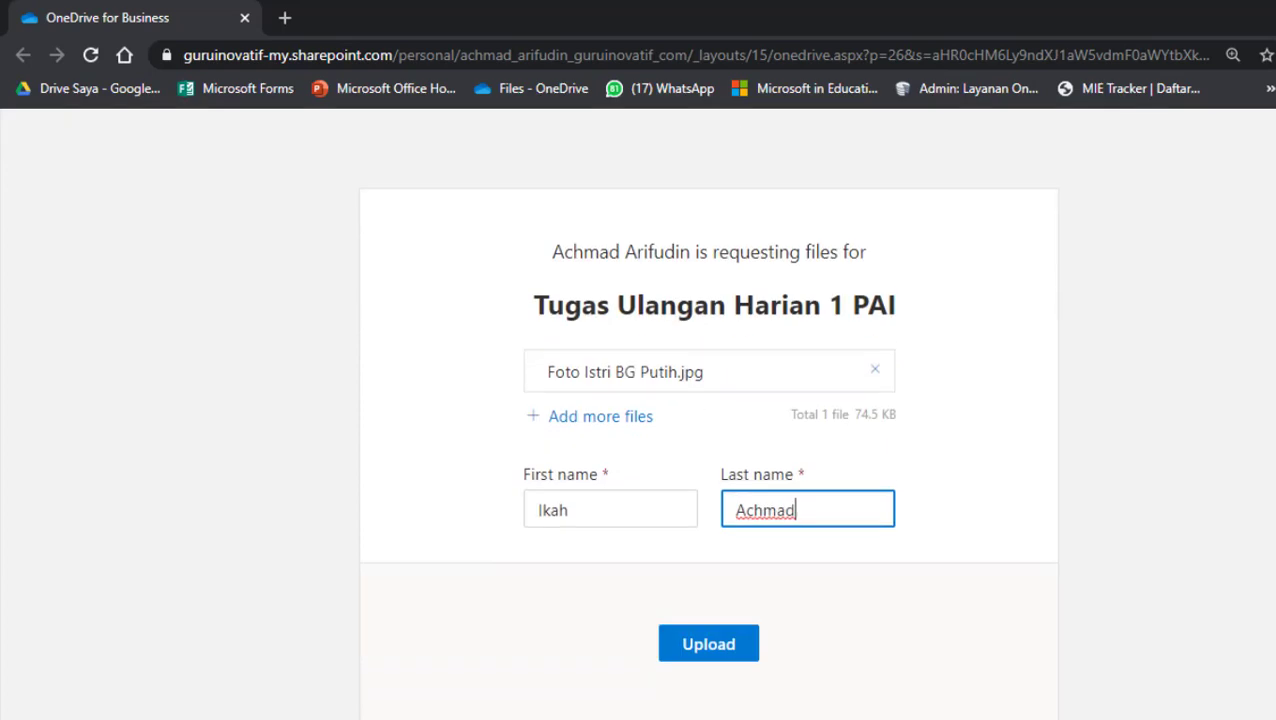
{"action": "left_click", "coordinate": [716, 620]}
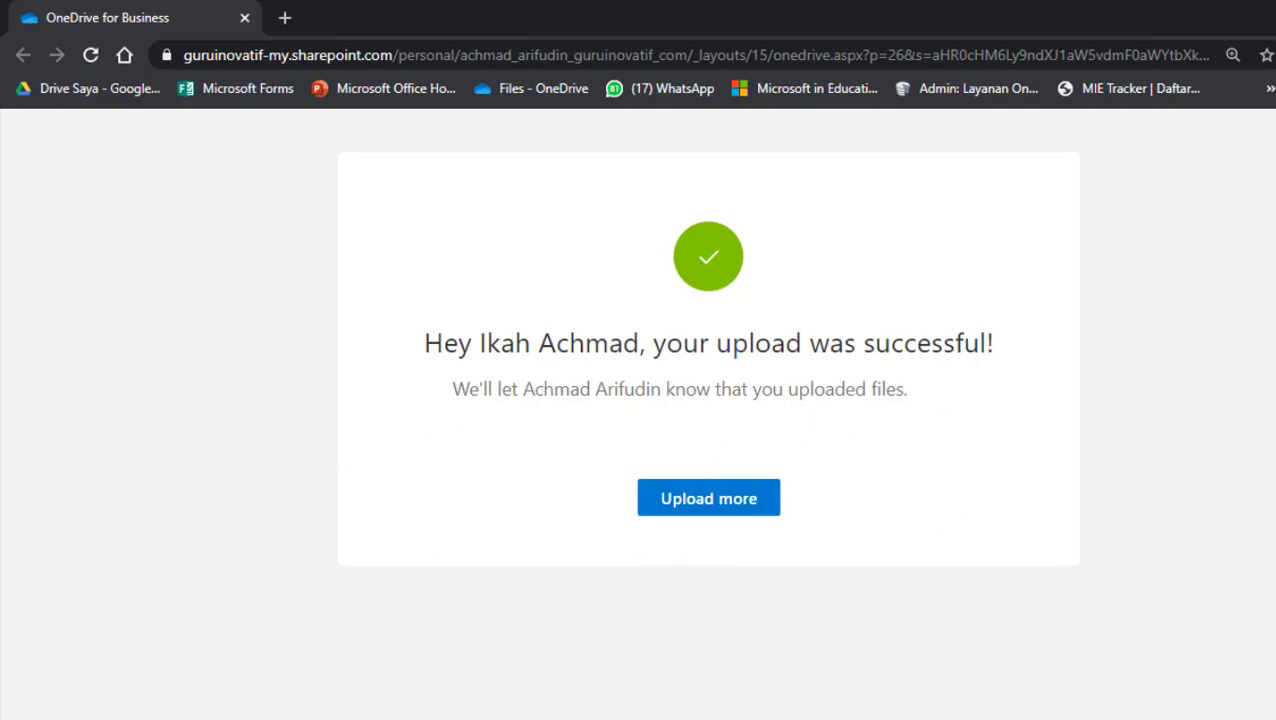
- Finish the Tugas PAI file request and open TUGAS UH 1 to find the Guest Contributor's image
{"action": "mouse_move", "coordinate": [285, 719]}
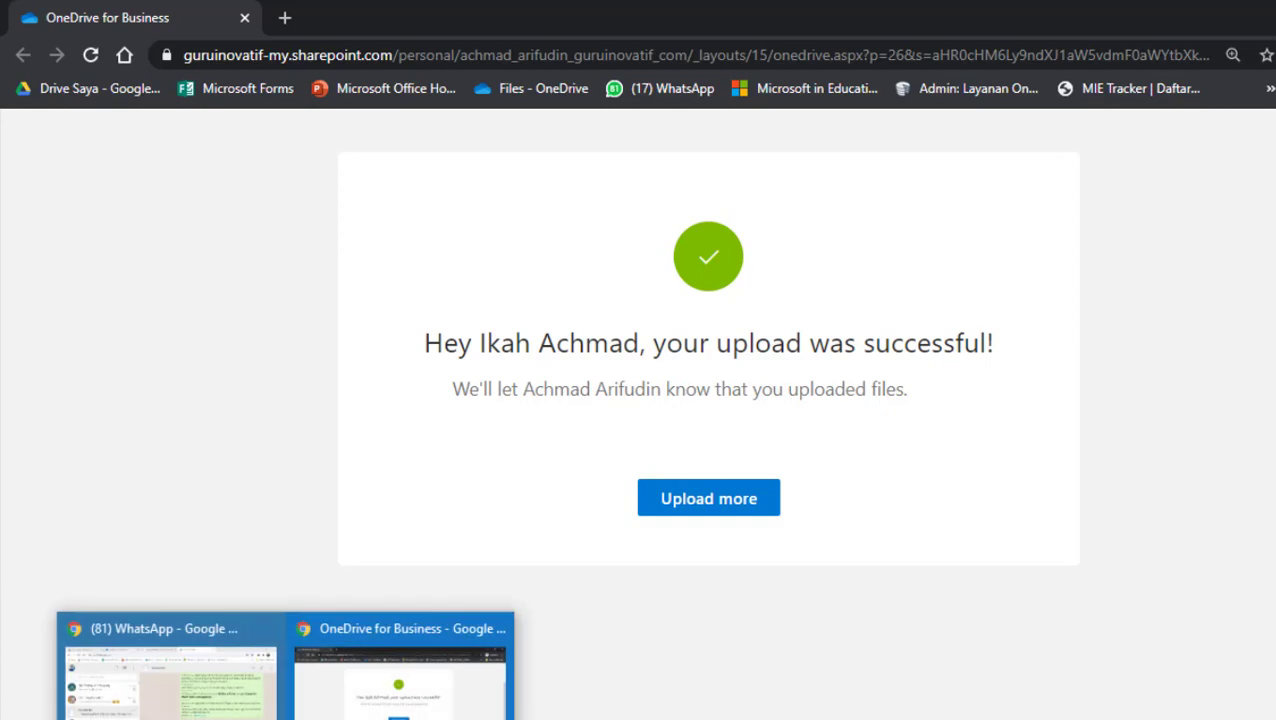
{"action": "left_click", "coordinate": [144, 692]}
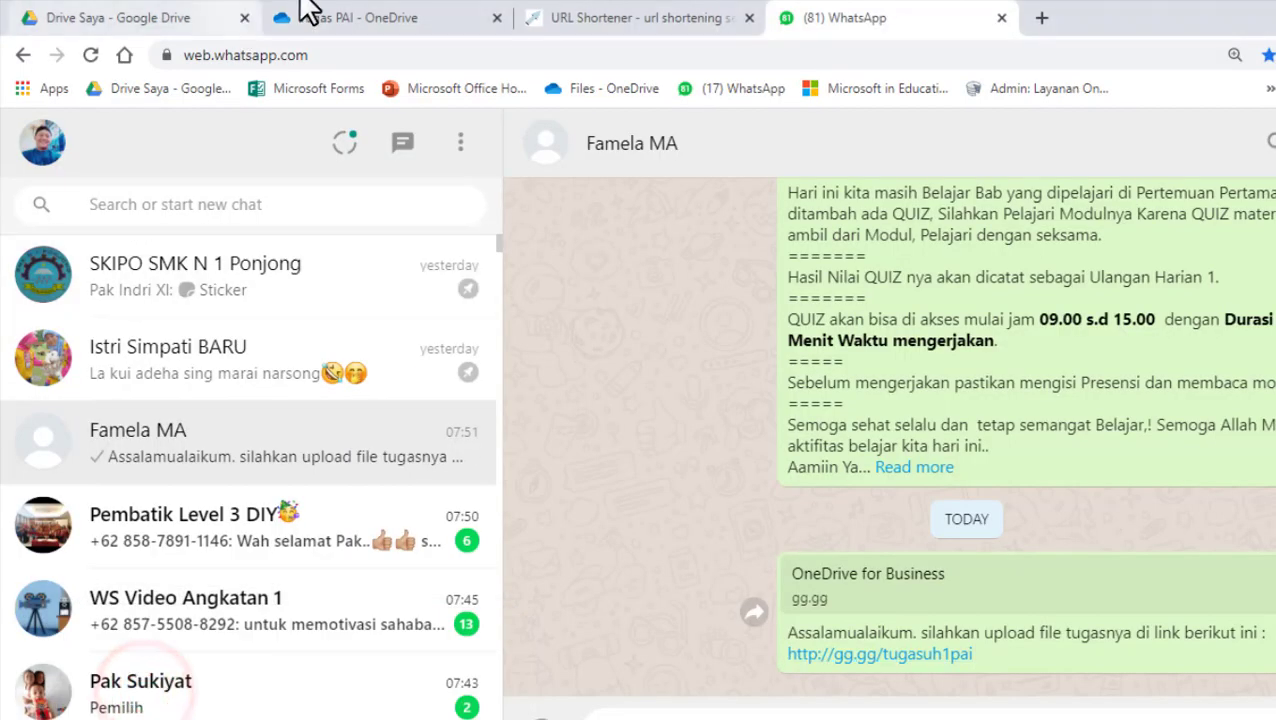
{"action": "left_click", "coordinate": [398, 22]}
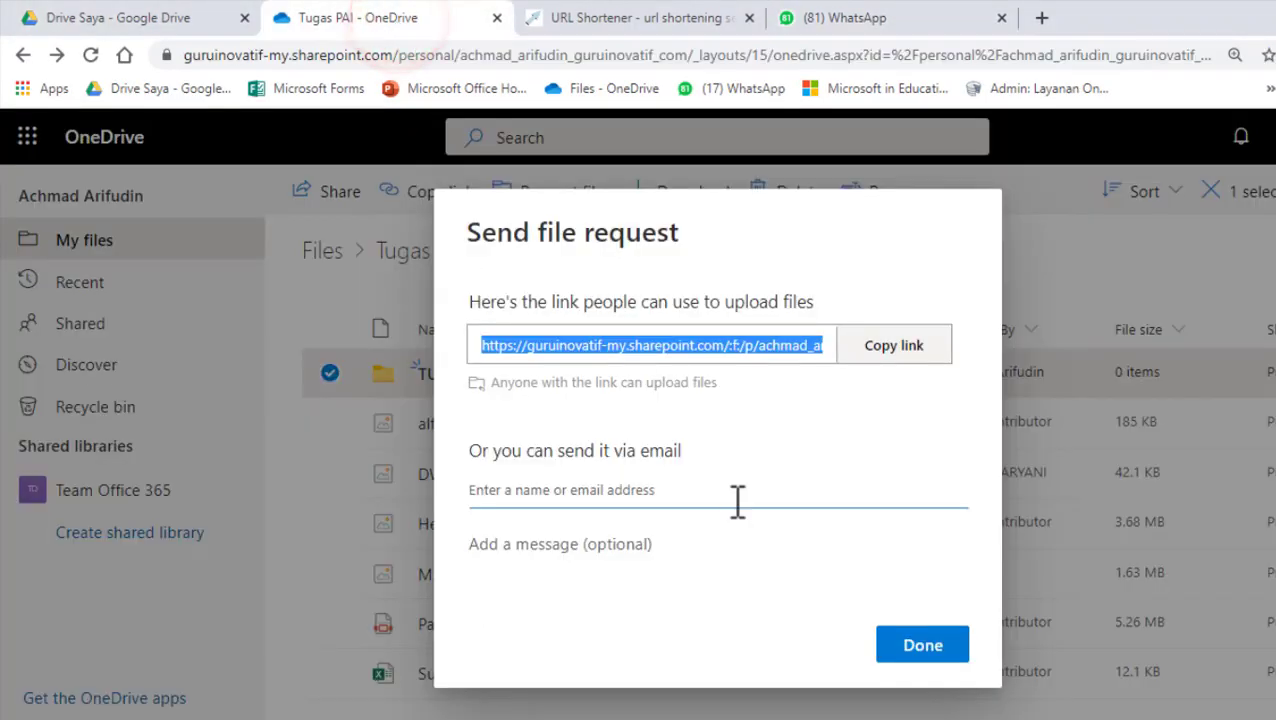
{"action": "left_click", "coordinate": [908, 650]}
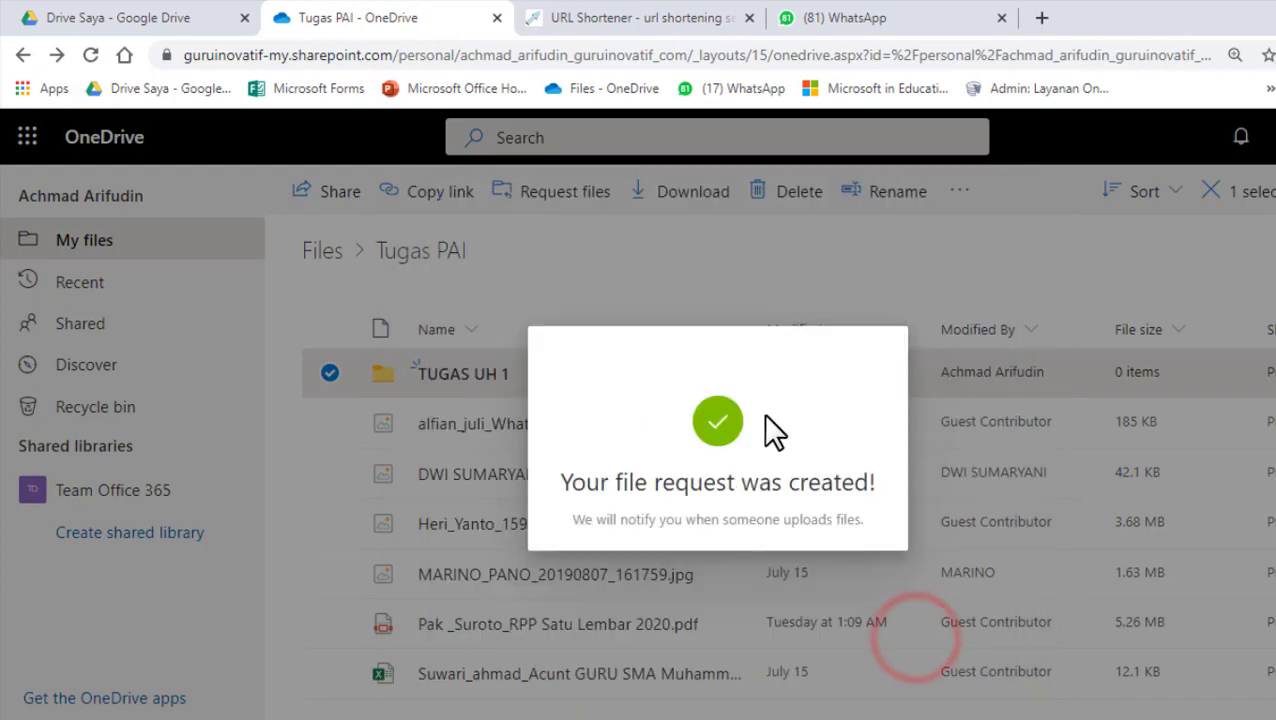
{"action": "left_click", "coordinate": [930, 252]}
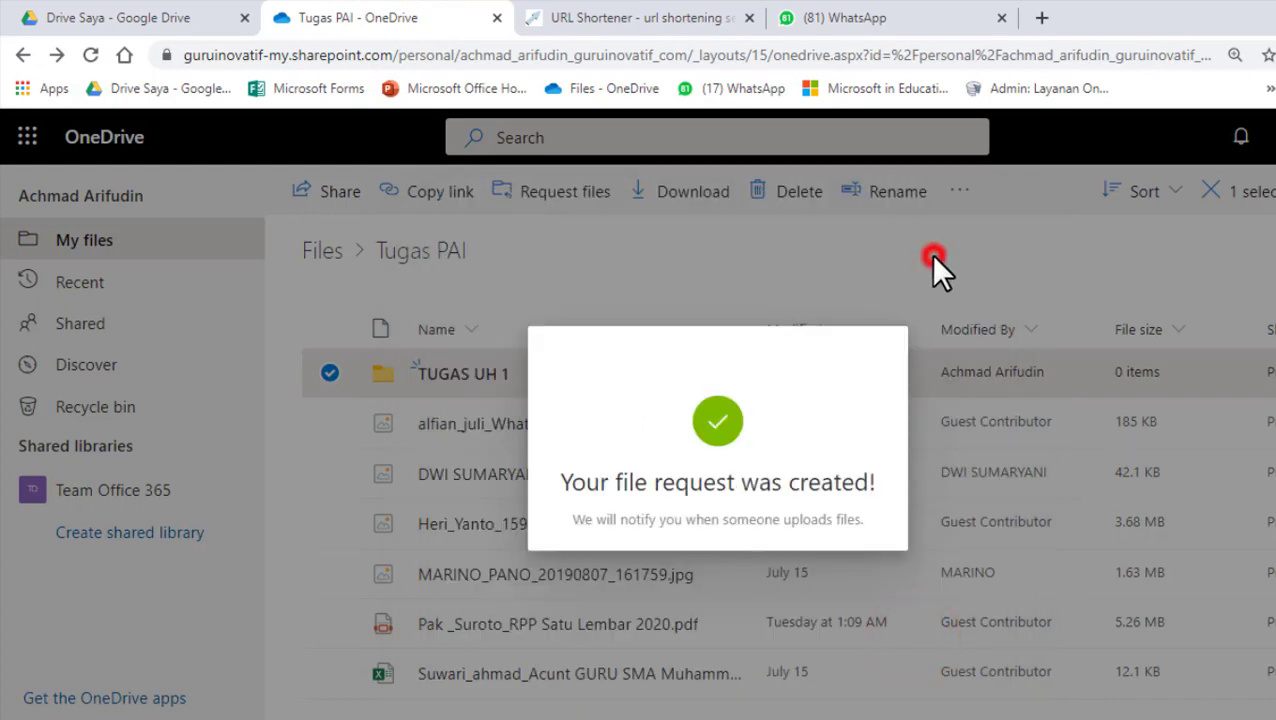
{"action": "left_click", "coordinate": [476, 380]}
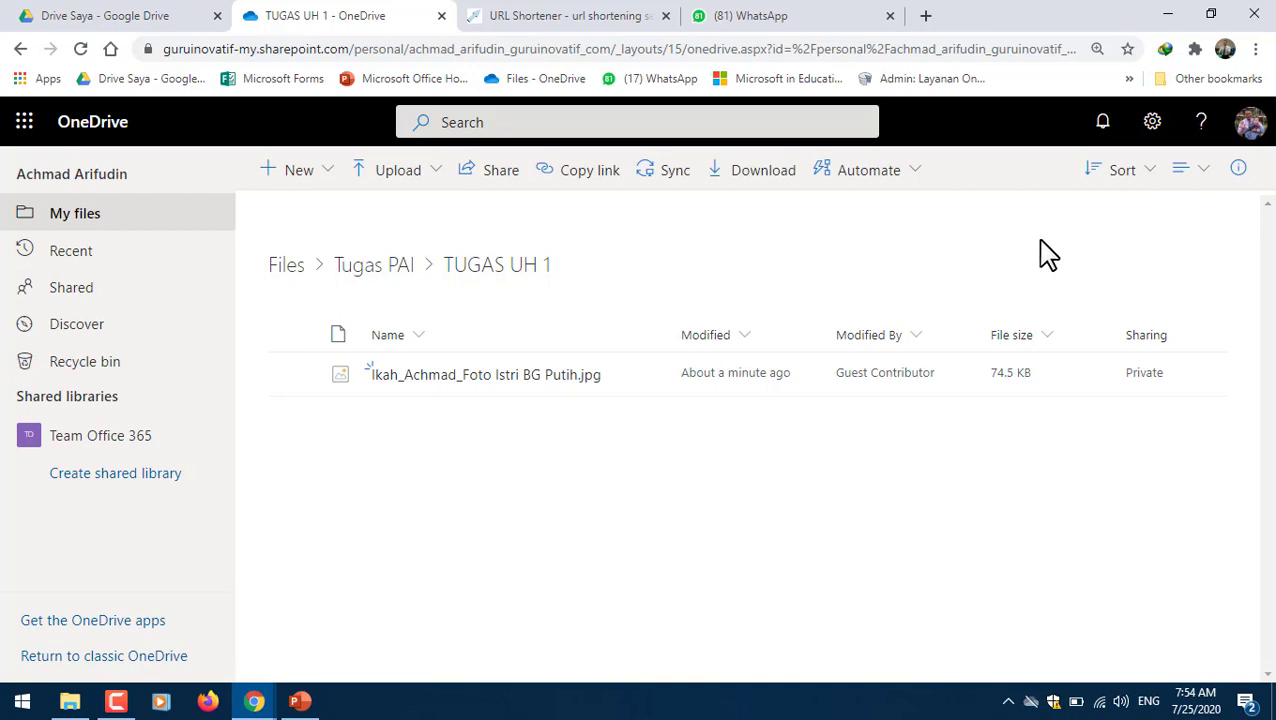
- Switch to classic OneDrive and view Site settings > Storage Metrics (5033.43 GB free of 5120.00 GB)
{"action": "left_click", "coordinate": [107, 658]}
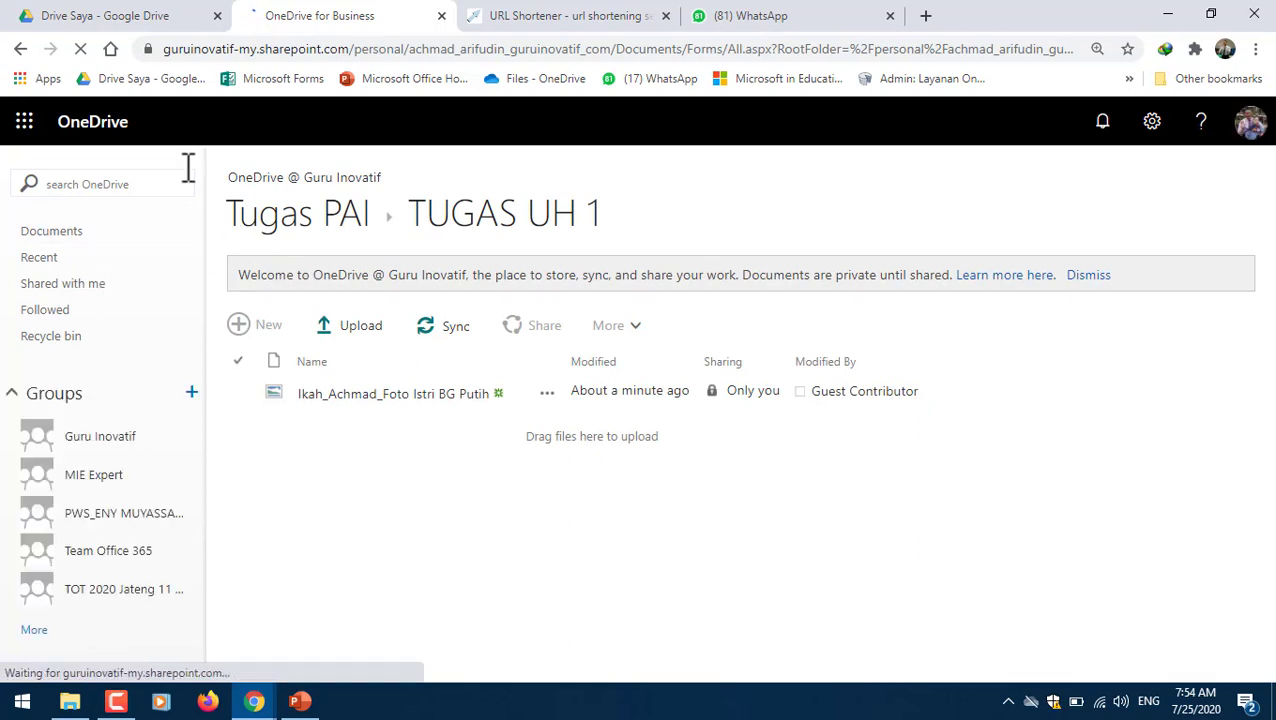
{"action": "left_click", "coordinate": [1155, 125]}
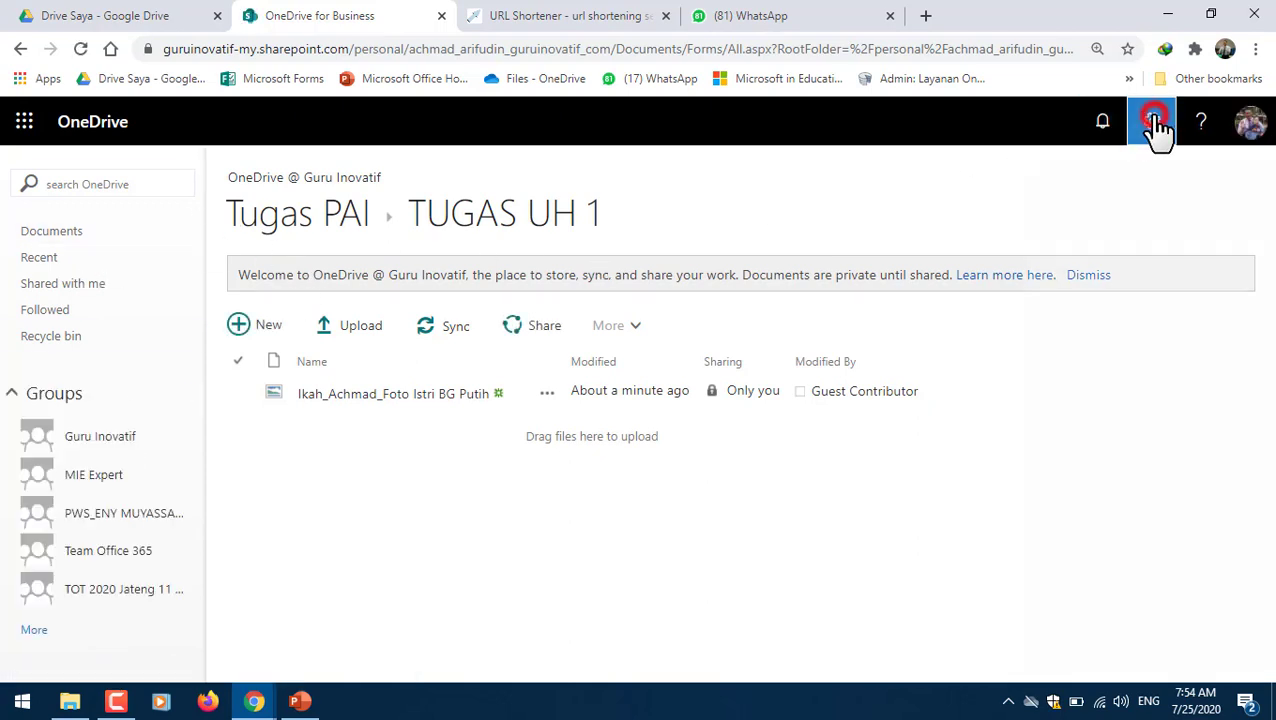
{"action": "left_click", "coordinate": [1003, 316]}
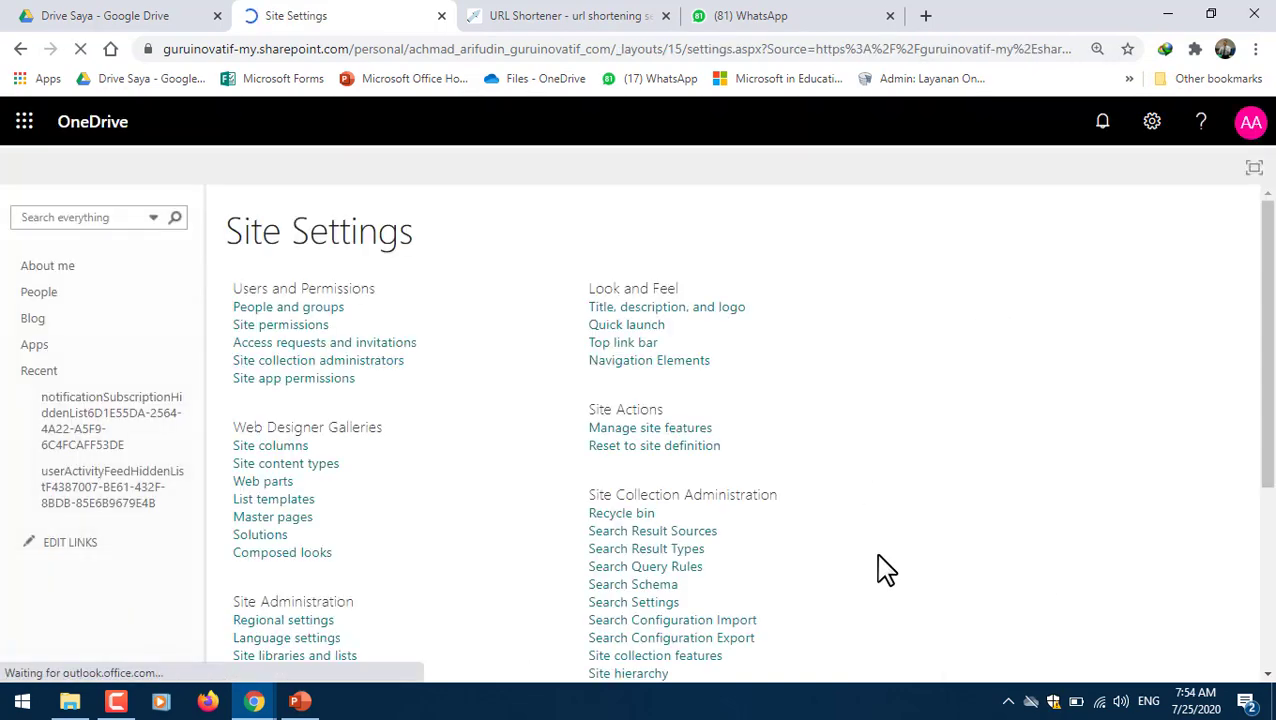
{"action": "left_click", "coordinate": [1272, 566]}
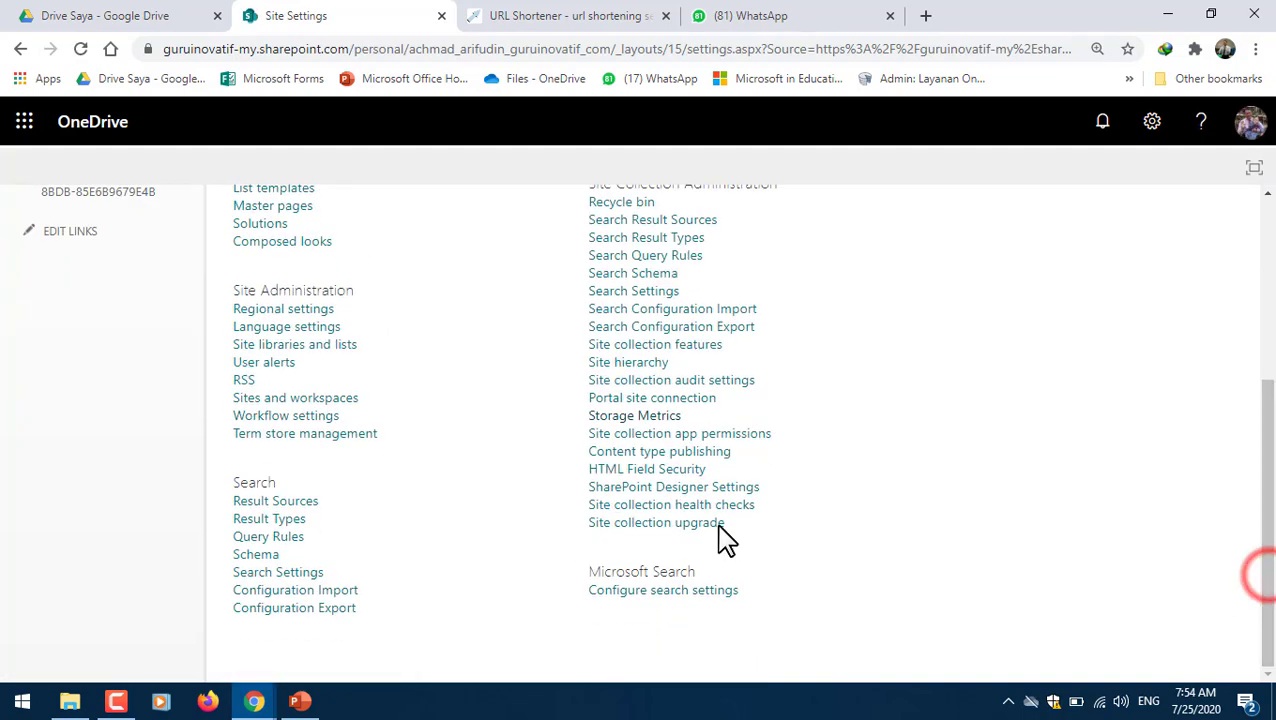
{"action": "left_click", "coordinate": [648, 425]}
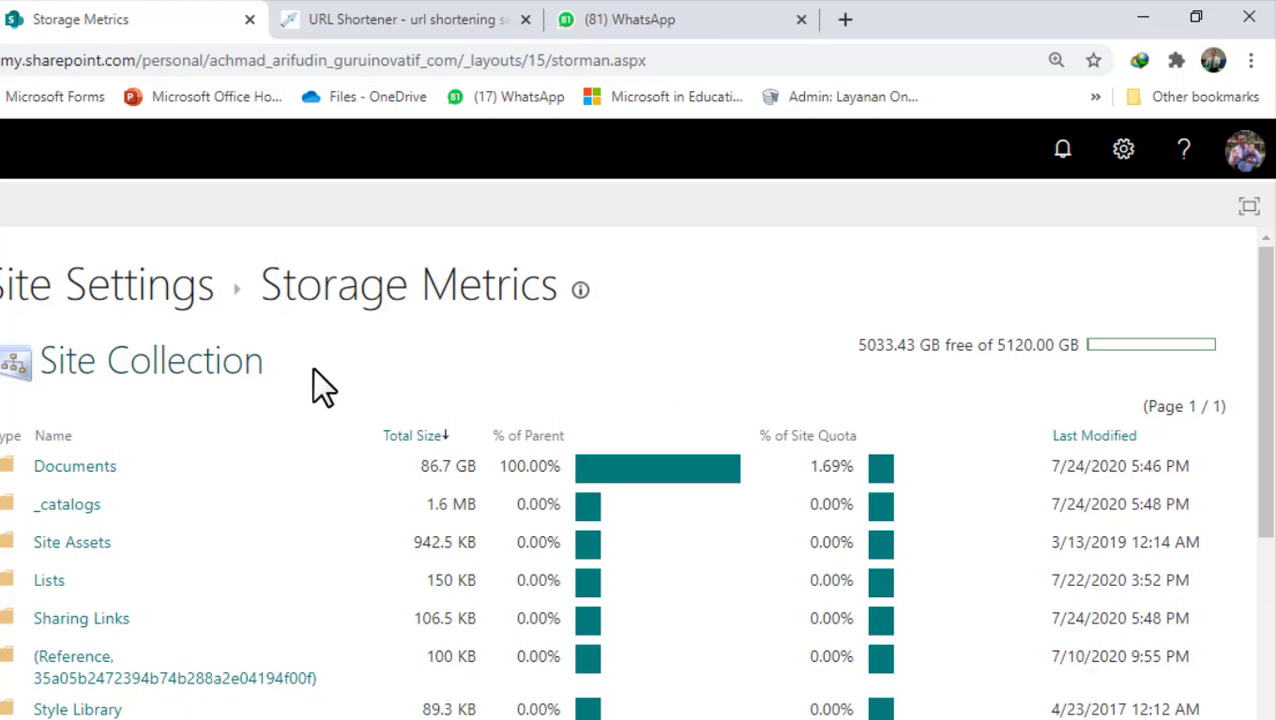
- Glance at the Google Drive and gg.gg tabs, dismiss the WhatsApp notification, and return to OneDrive's main files page
{"action": "left_click", "coordinate": [62, 15]}
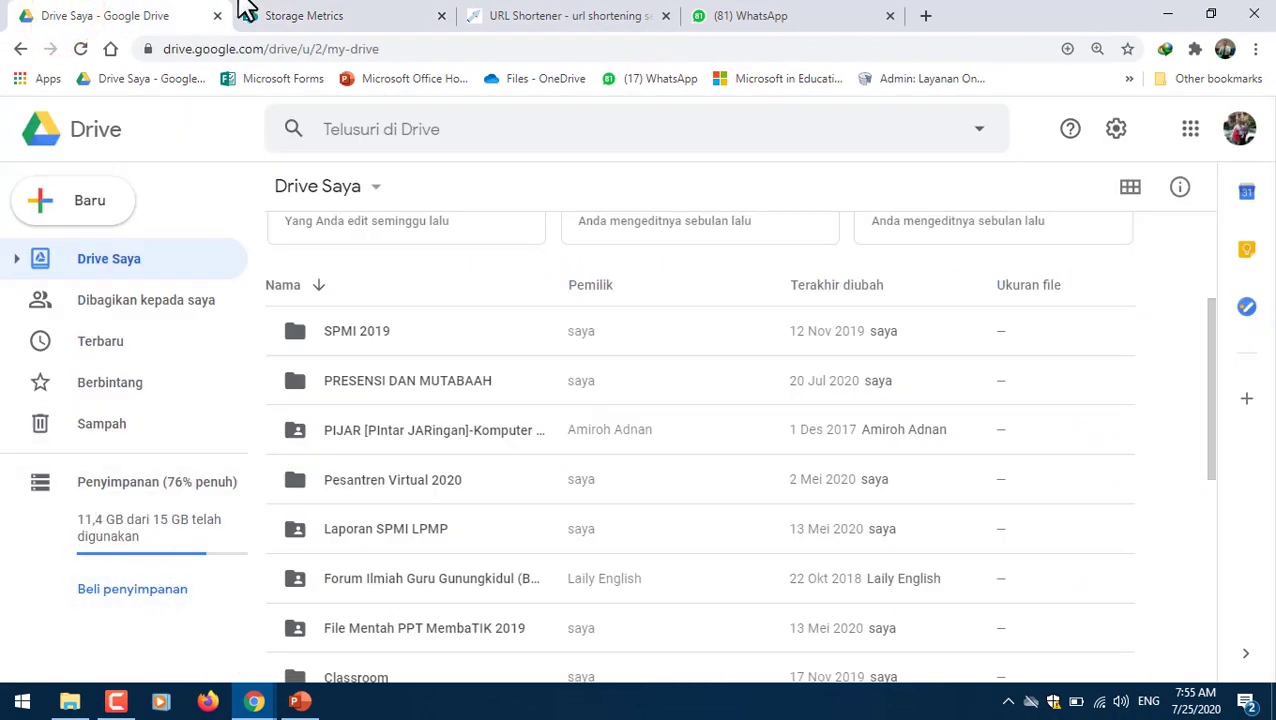
{"action": "left_click", "coordinate": [303, 14]}
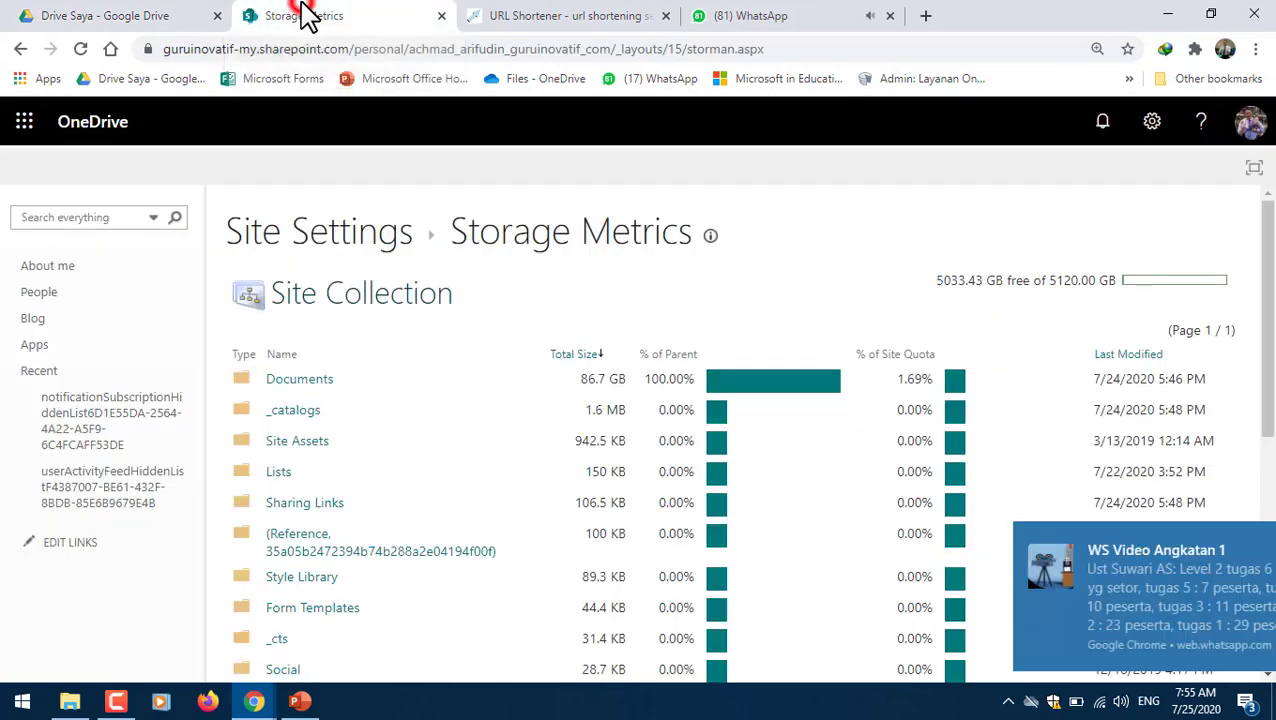
{"action": "left_click", "coordinate": [1243, 540]}
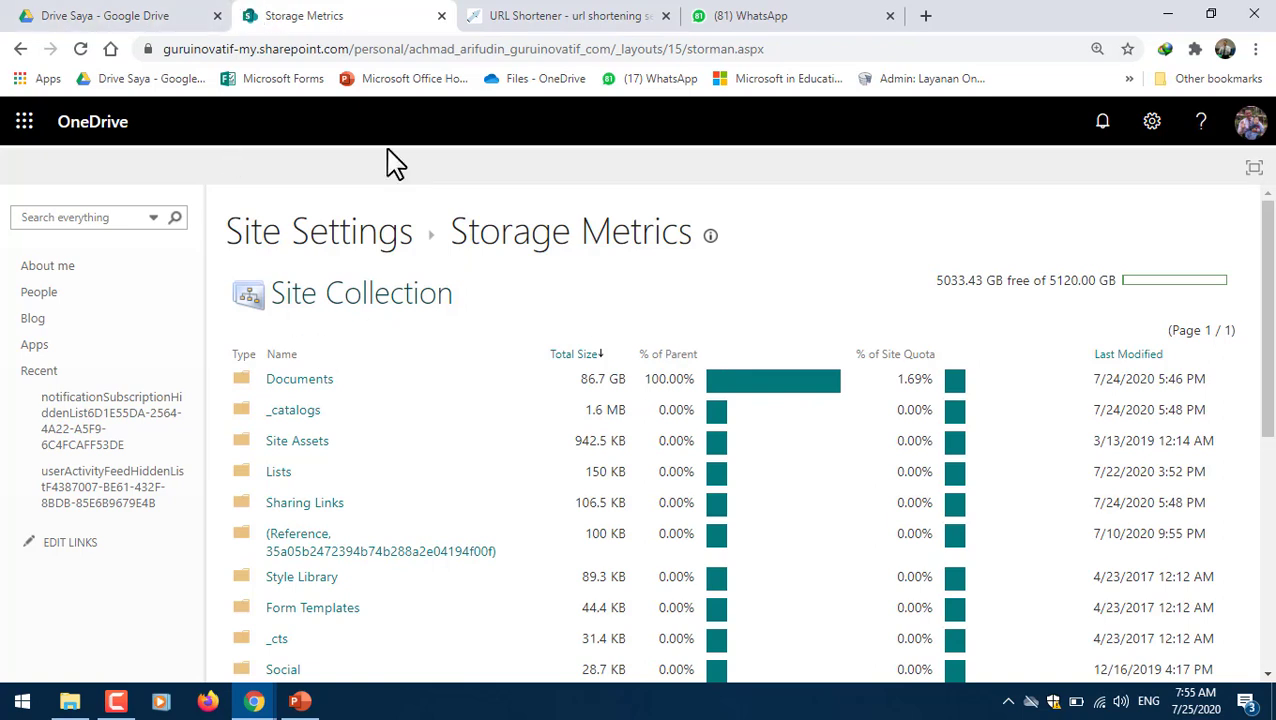
{"action": "left_click", "coordinate": [585, 15]}
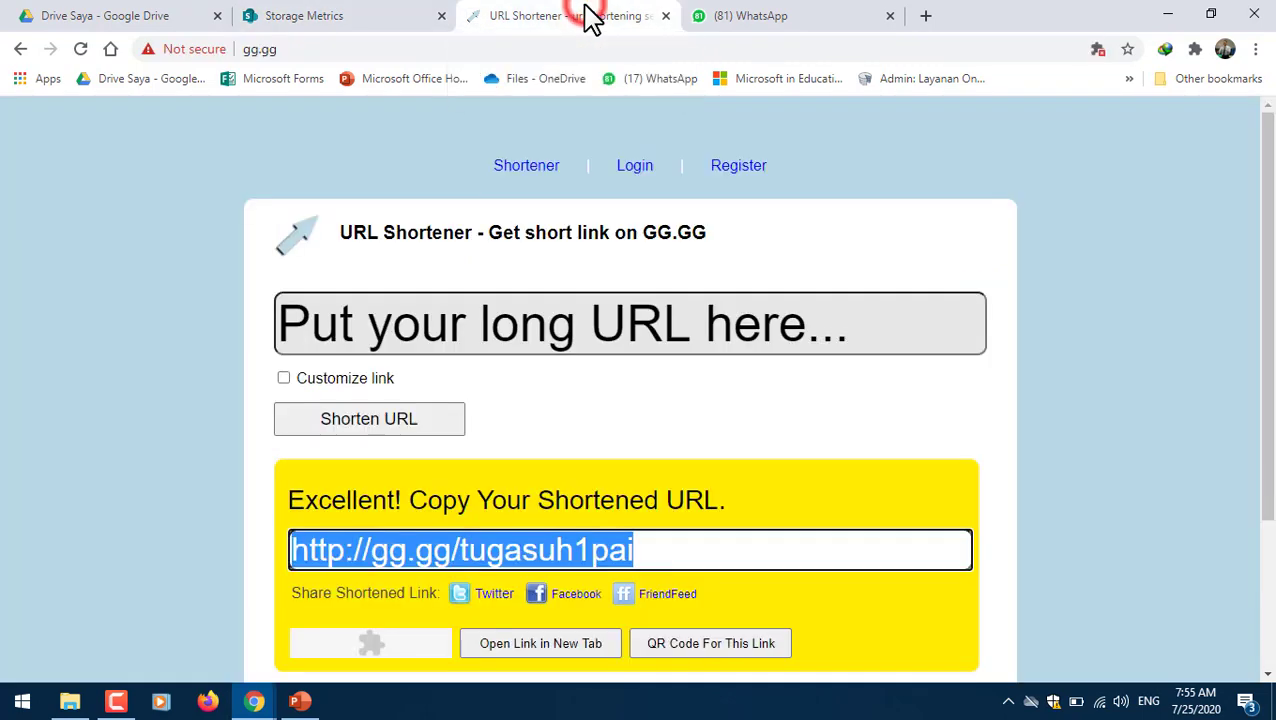
{"action": "left_click", "coordinate": [300, 16]}
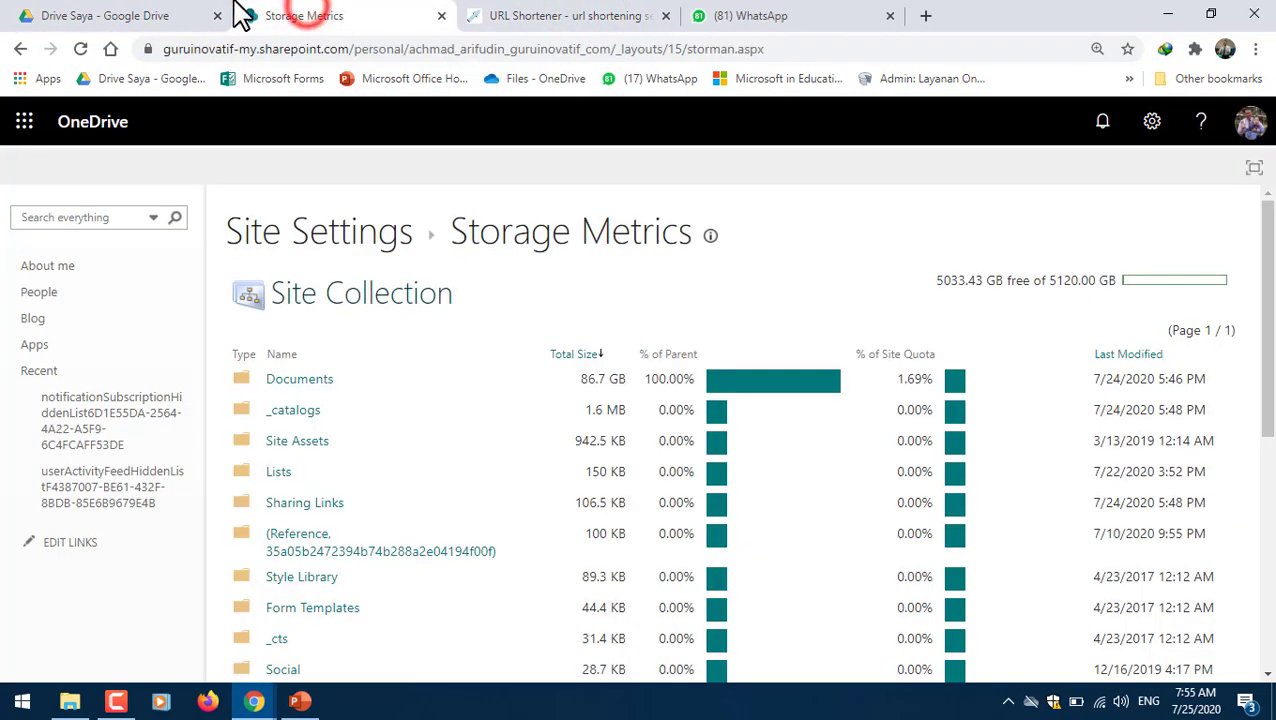
{"action": "left_click", "coordinate": [82, 128]}
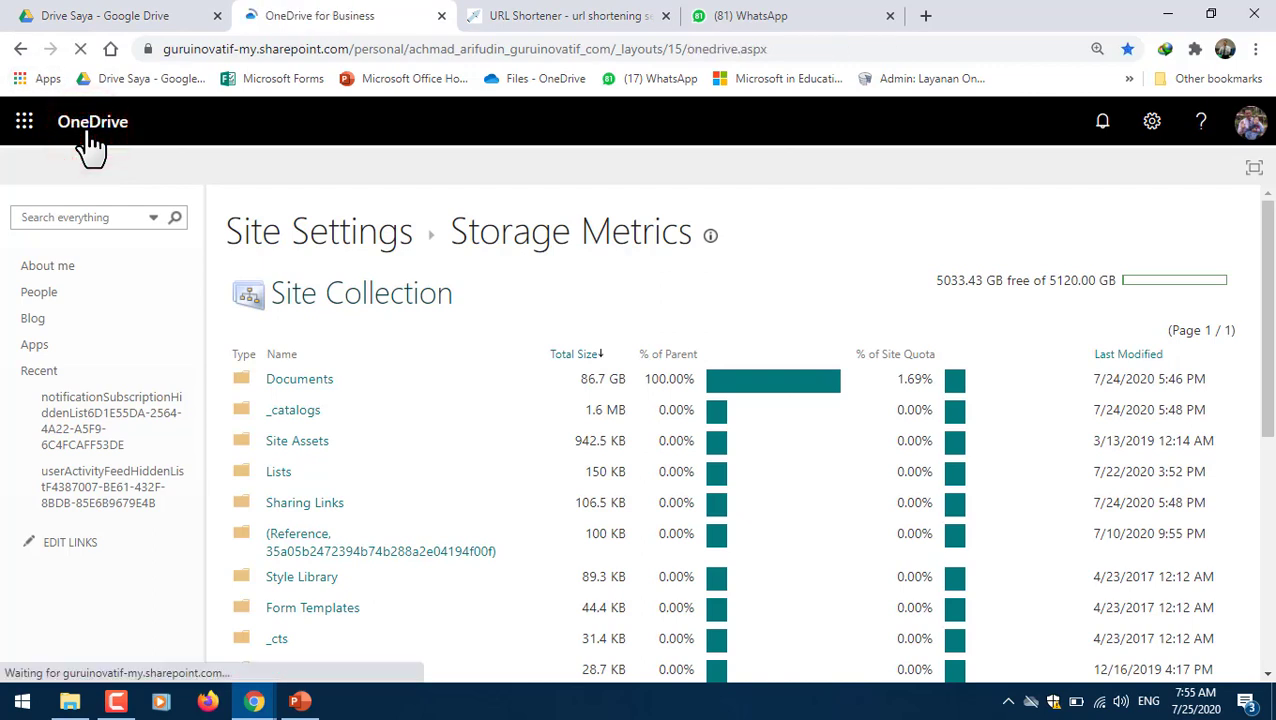